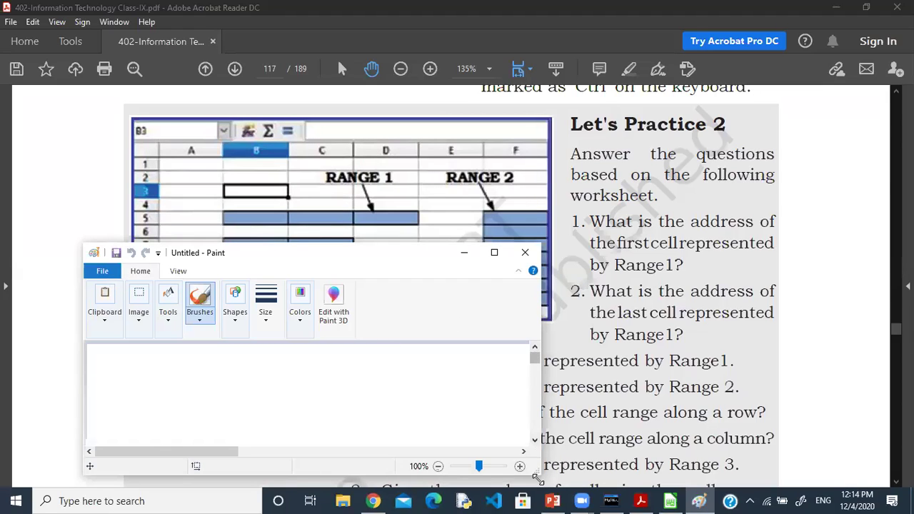
# Shrink the Paint window and move it down beside the practice questions so the worksheet figure is uncovered.
pyautogui.moveTo(538, 480); pyautogui.dragTo(321, 472)
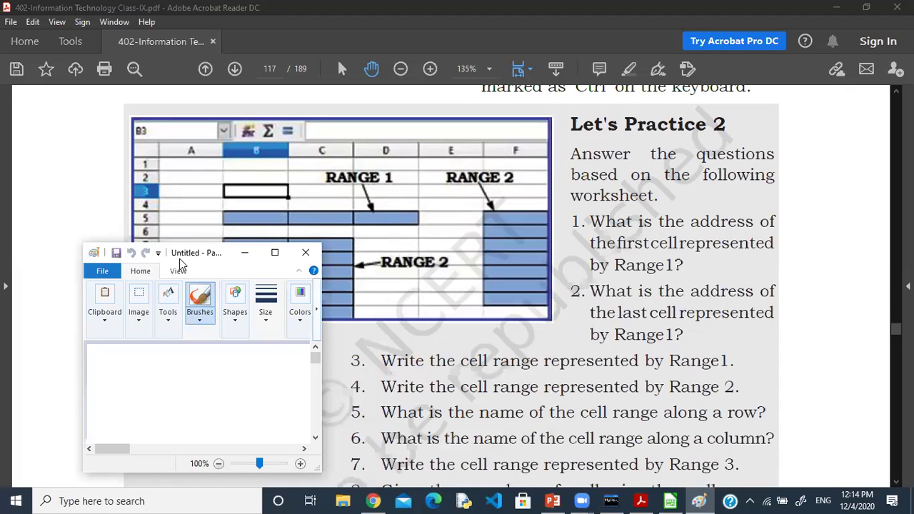
pyautogui.moveTo(180, 260); pyautogui.dragTo(124, 272)
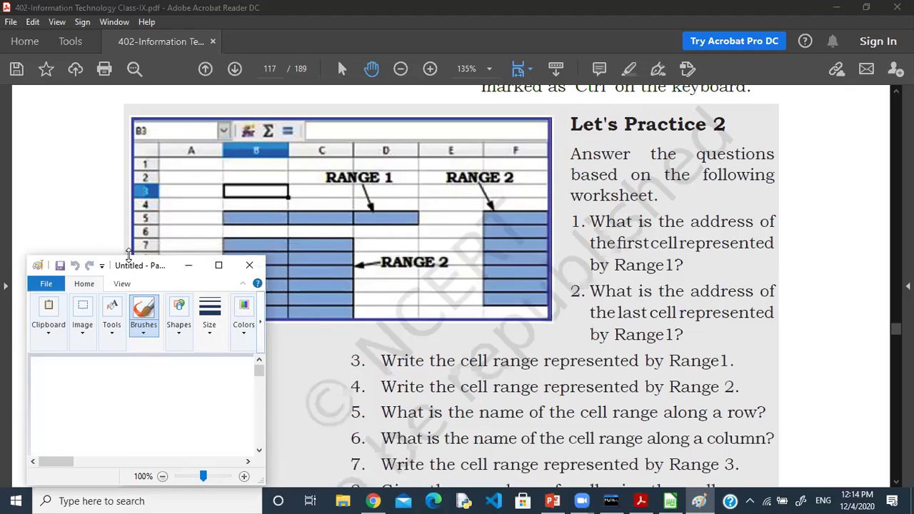
pyautogui.moveTo(129, 255); pyautogui.dragTo(125, 278)
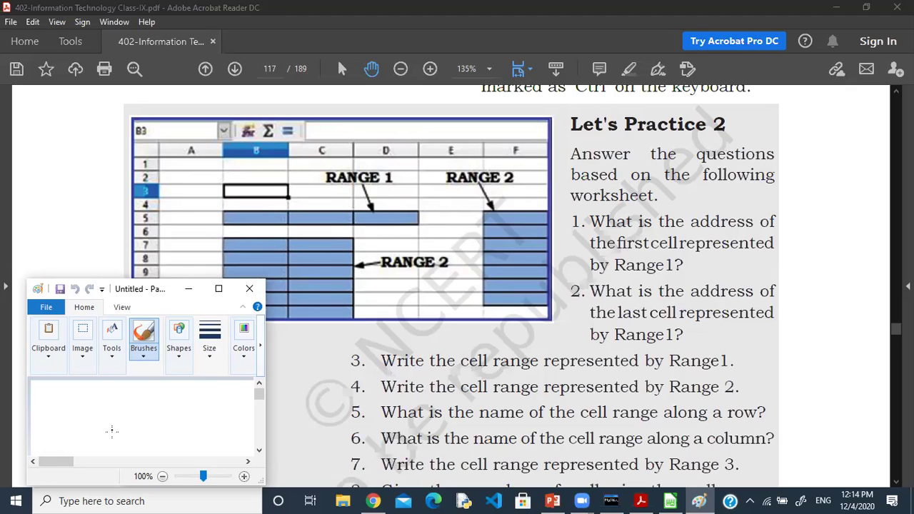
# Handwrite the cell range F5:F11 on the Paint canvas with the brush, and minimise the Paint window.
pyautogui.moveTo(63, 421); pyautogui.dragTo(83, 425)
pyautogui.moveTo(119, 397); pyautogui.dragTo(113, 412)
pyautogui.moveTo(115, 398)
pyautogui.mouseDown()
pyautogui.moveTo(126, 395)
pyautogui.moveTo(123, 402)
pyautogui.mouseUp()
pyautogui.moveTo(134, 390)
pyautogui.mouseDown()
pyautogui.moveTo(136, 401)
pyautogui.moveTo(144, 399)
pyautogui.mouseUp()
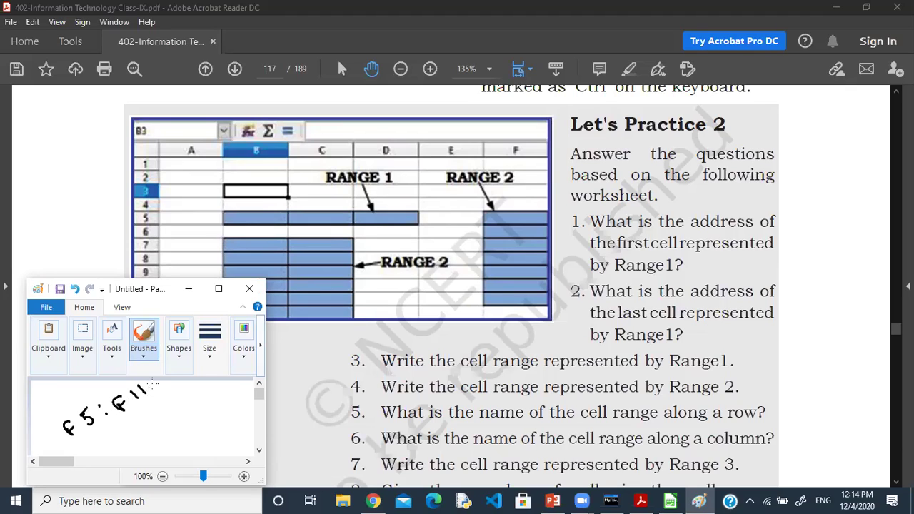
pyautogui.click(188, 289)
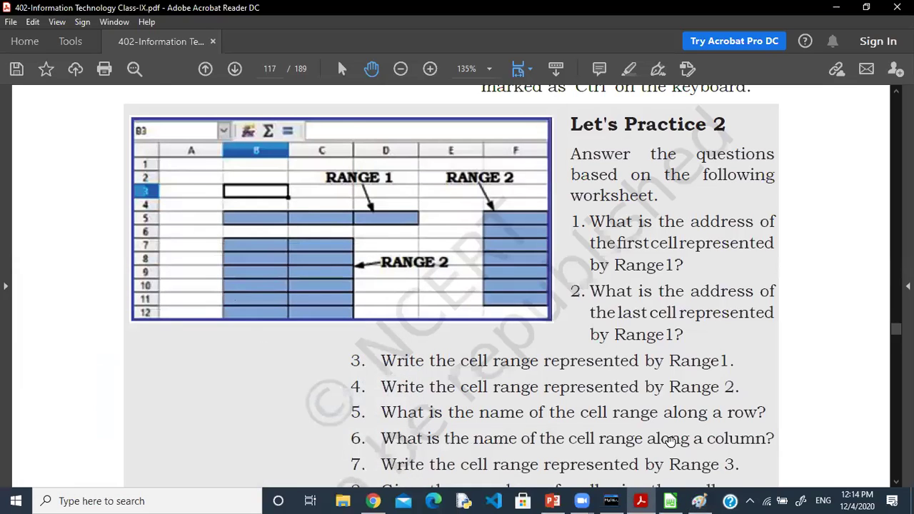
# Read Let's Practice 2 questions 3 to 8 against the ranges marked in the worksheet figure.
pyautogui.scroll(-3, 656, 355)
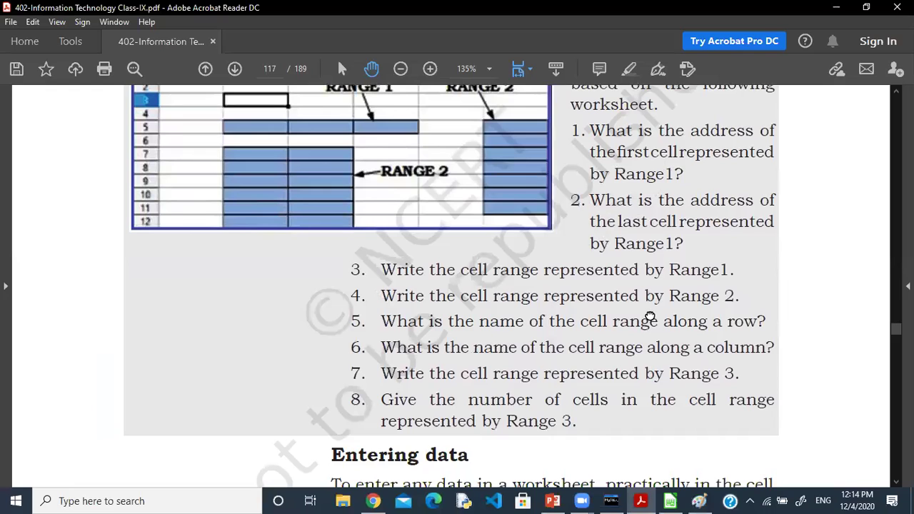
pyautogui.scroll(-1, 648, 336)
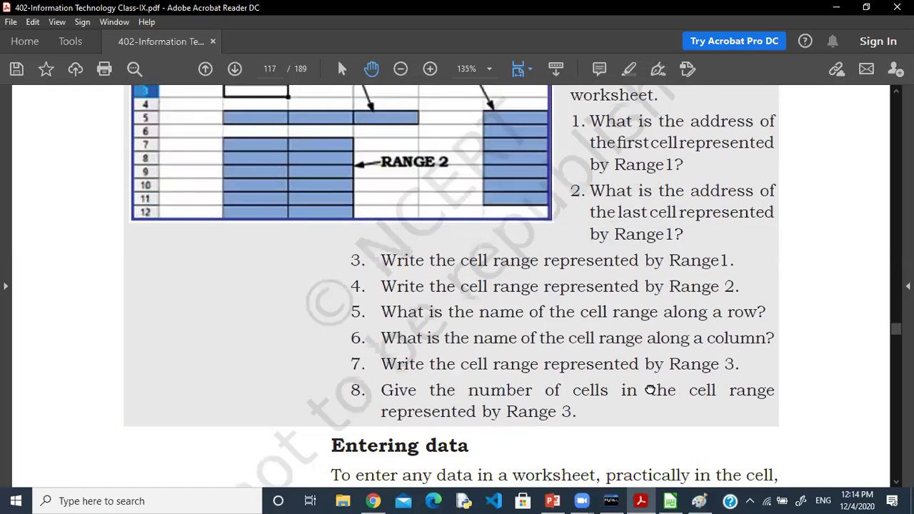
pyautogui.scroll(2, 653, 416)
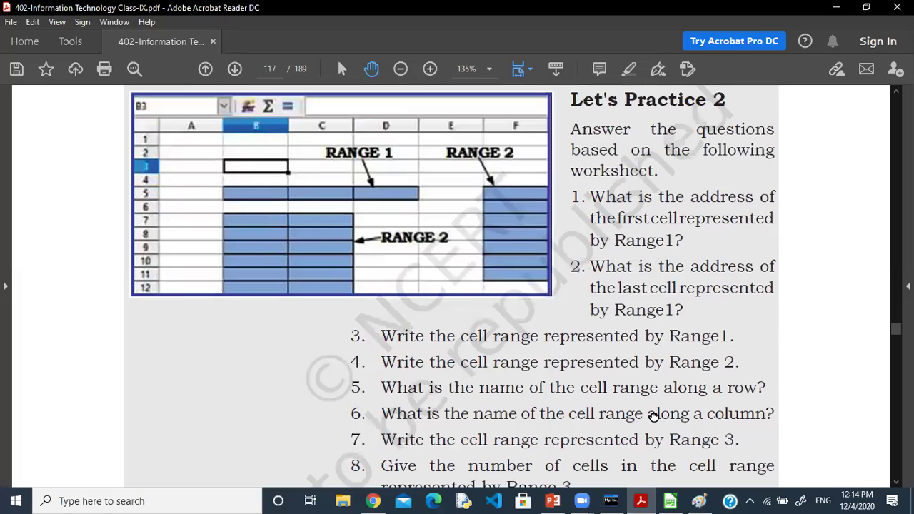
pyautogui.scroll(-1, 653, 417)
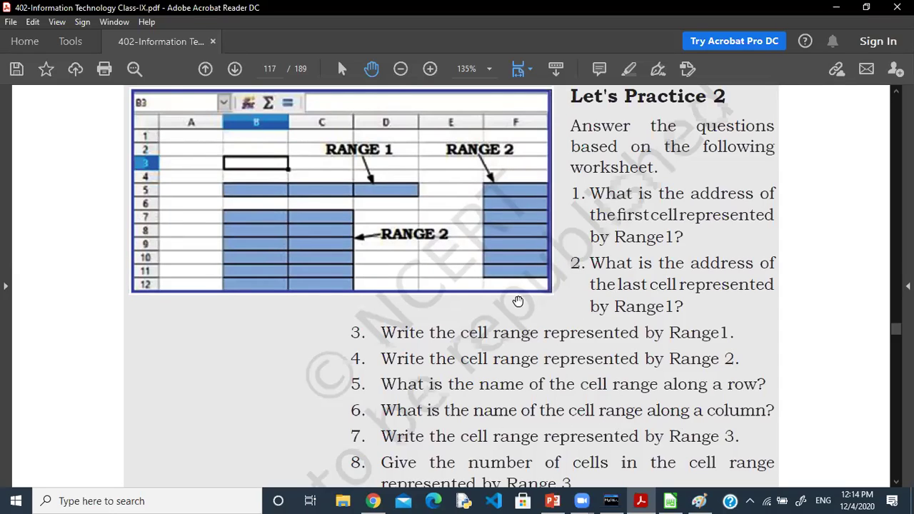
pyautogui.scroll(-2, 590, 391)
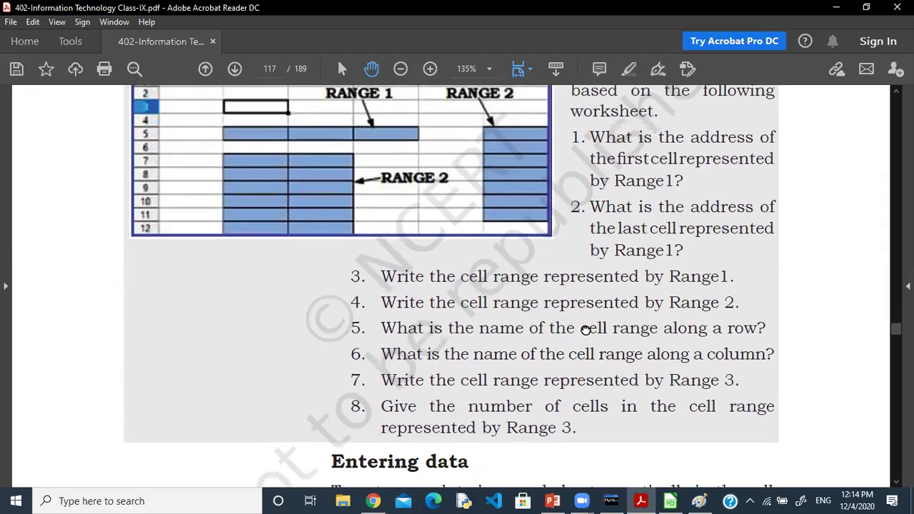
pyautogui.scroll(2, 586, 350)
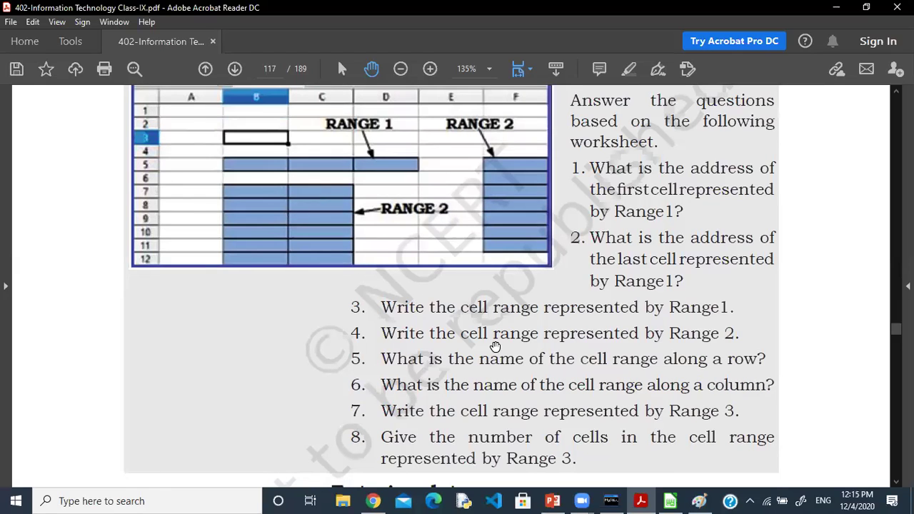
pyautogui.moveTo(519, 396); pyautogui.dragTo(525, 316)
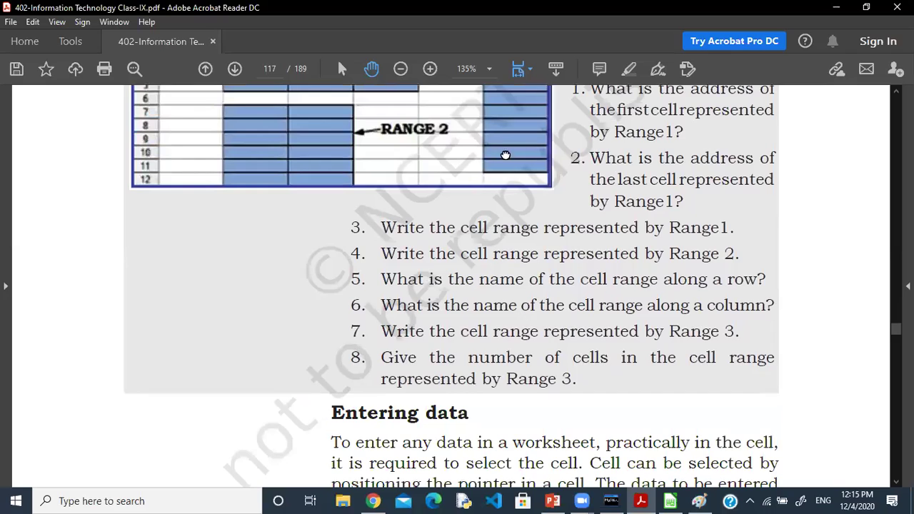
# Highlight the "Entering data" heading below the practice questions and return to the Hand tool.
pyautogui.scroll(-3, 496, 100)
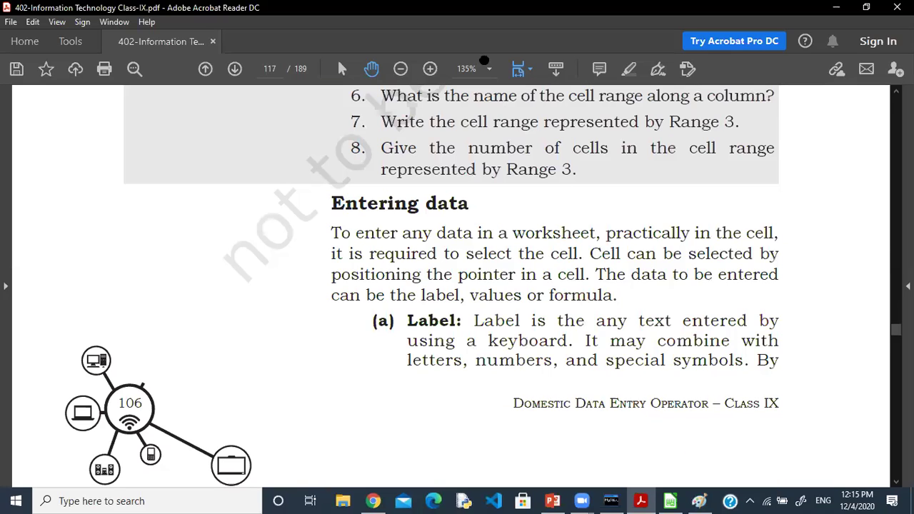
pyautogui.click(629, 69)
pyautogui.scroll(-1, 350, 177)
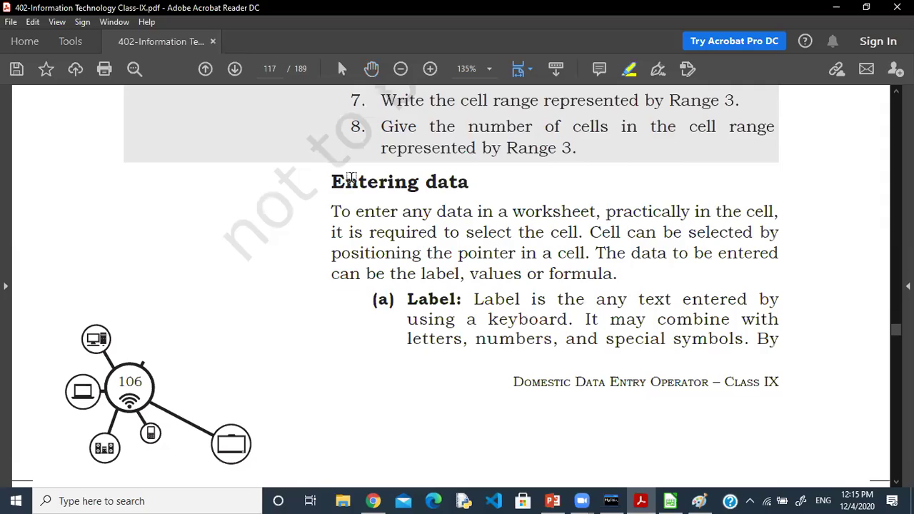
pyautogui.moveTo(333, 183); pyautogui.dragTo(455, 186)
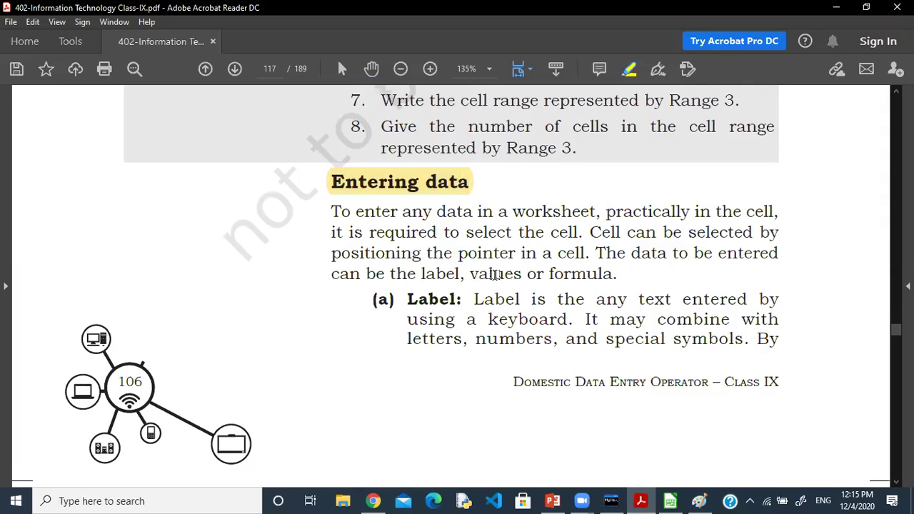
pyautogui.click(372, 70)
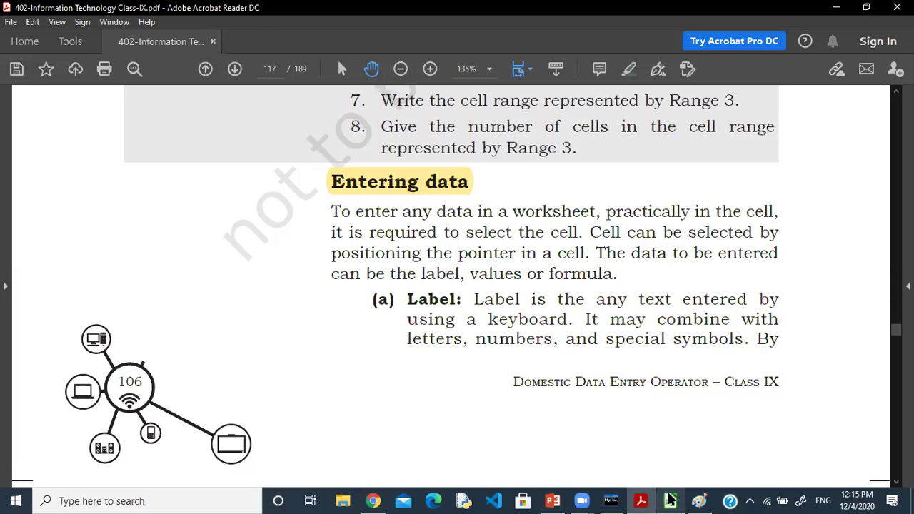
# Switch to LibreOffice Calc and enter the headings S.No in A1 and Name in B1.
pyautogui.click(670, 501)
pyautogui.click(365, 334)
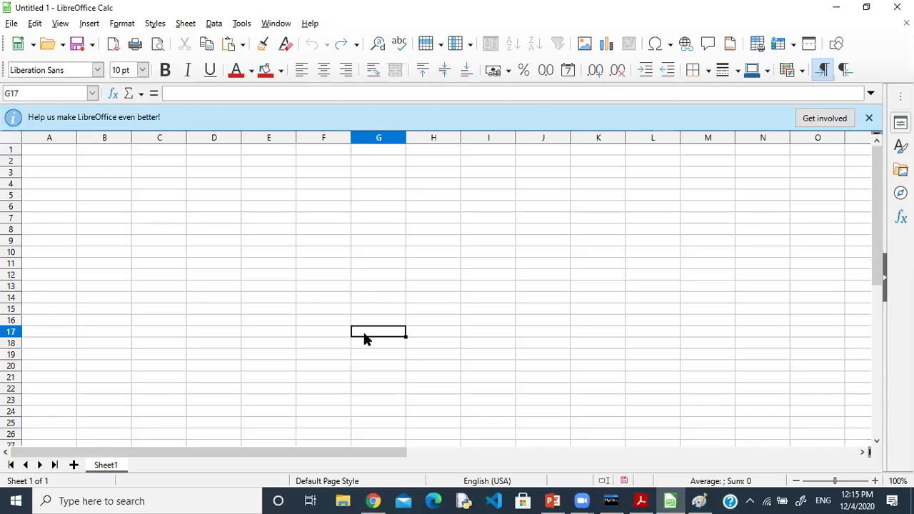
pyautogui.click(75, 177)
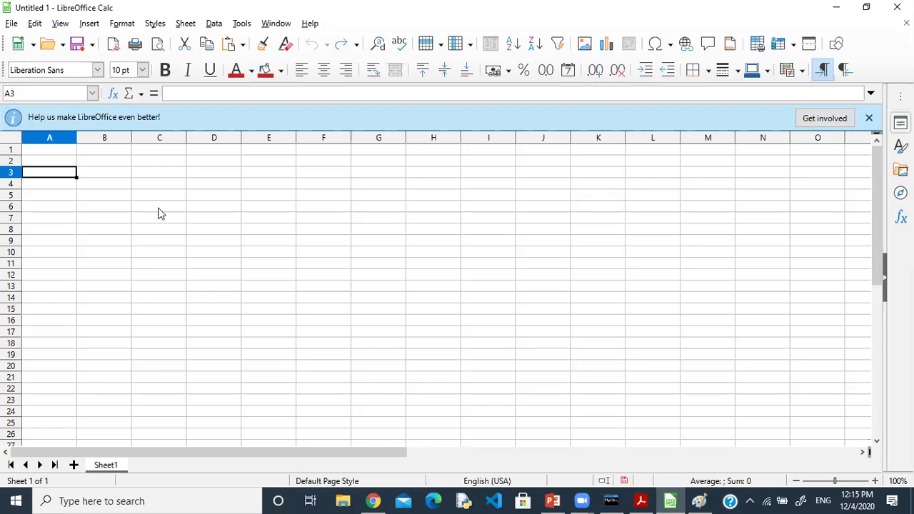
pyautogui.click(64, 165)
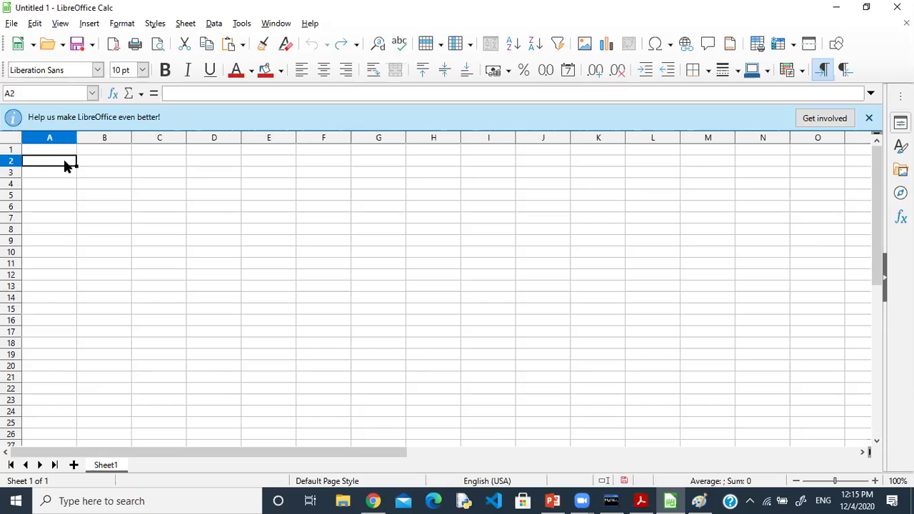
pyautogui.press('Up')
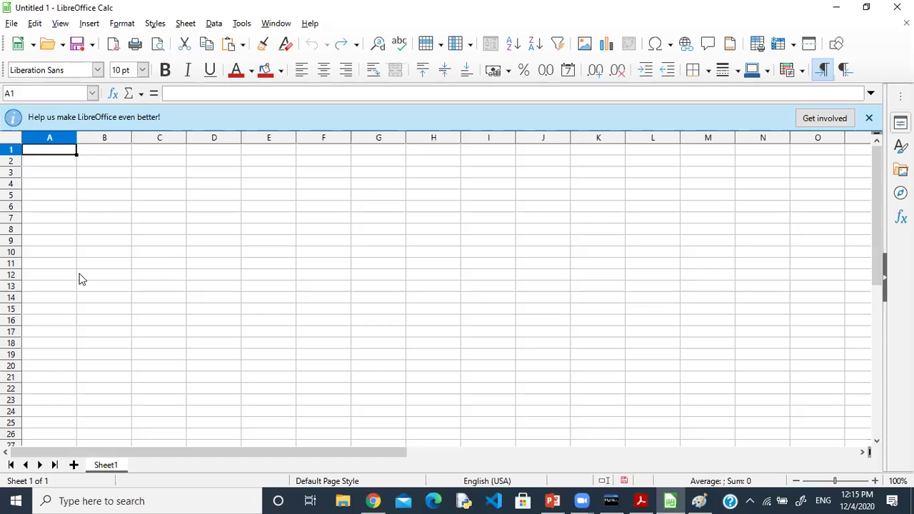
pyautogui.write('S')
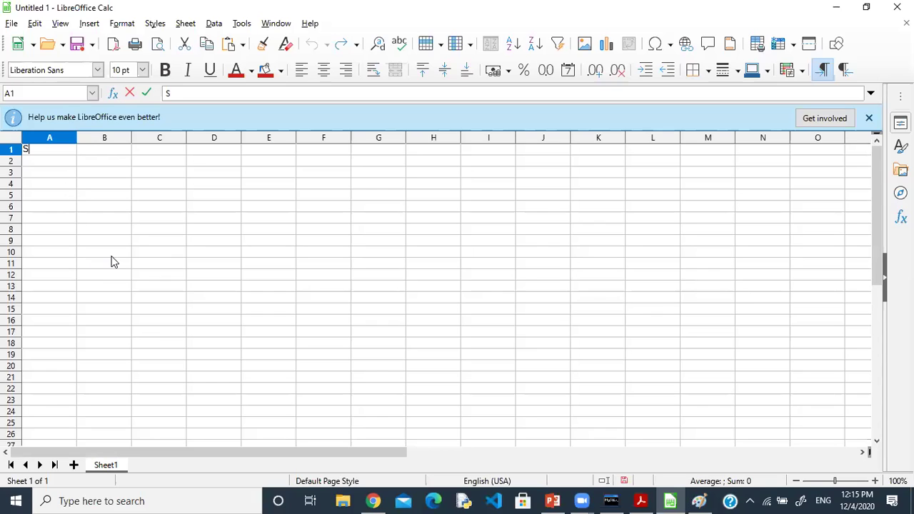
pyautogui.write('.No')
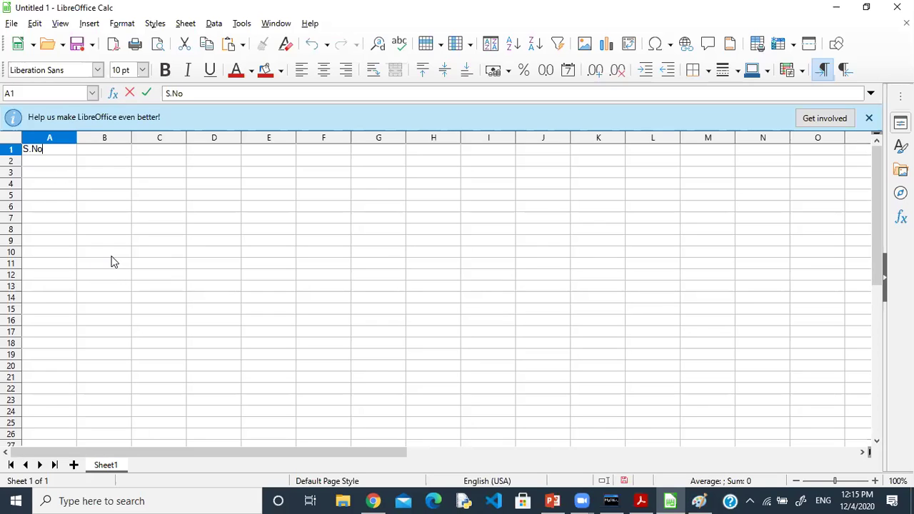
pyautogui.press('Tab')
pyautogui.write('Name')
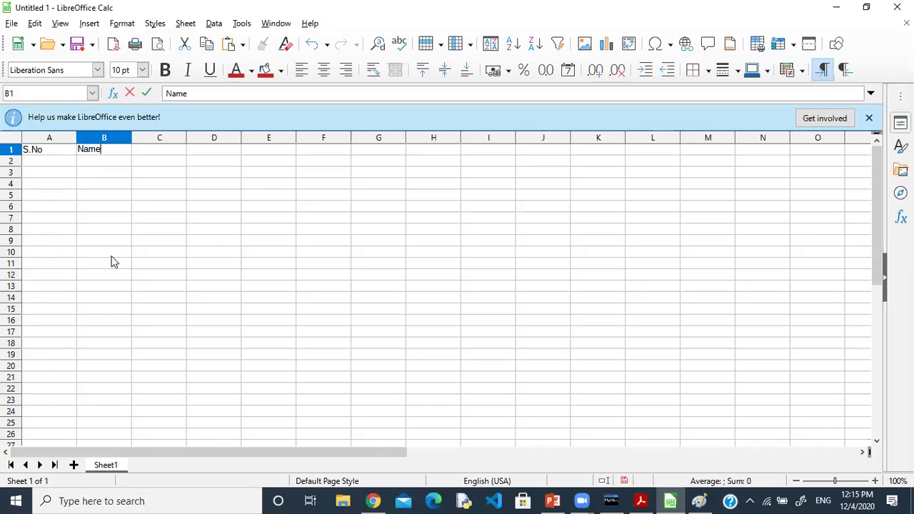
pyautogui.press('Return')
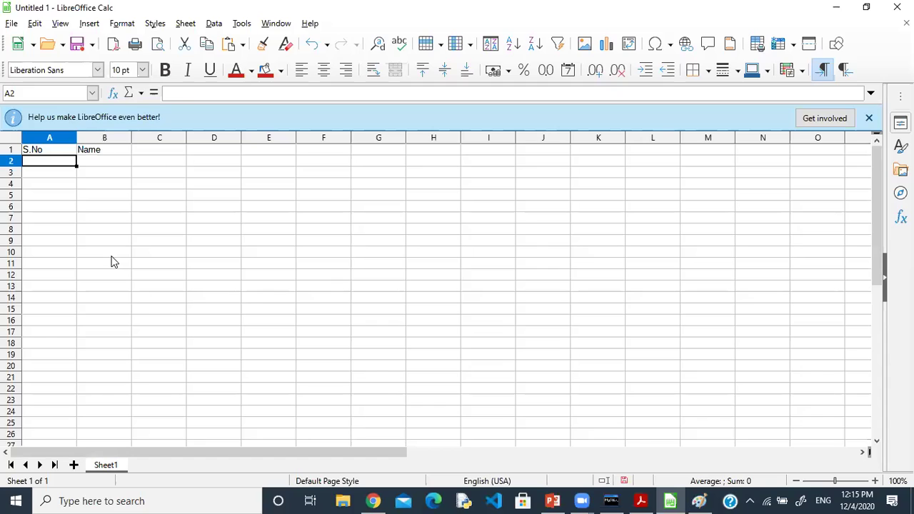
# Move the active cell one cell at a time in all four directions around the headings, finishing on C1.
pyautogui.press('Up')
pyautogui.press('Right')
pyautogui.press('Right')
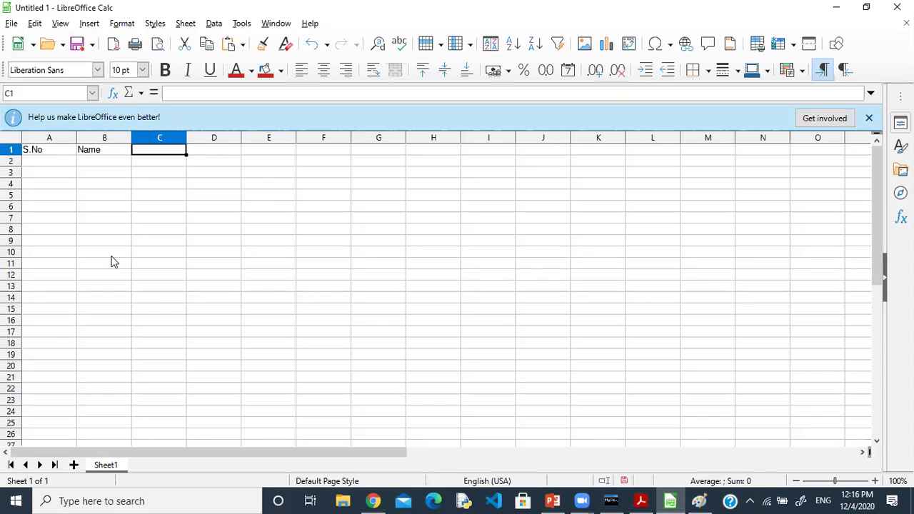
pyautogui.press('Right')
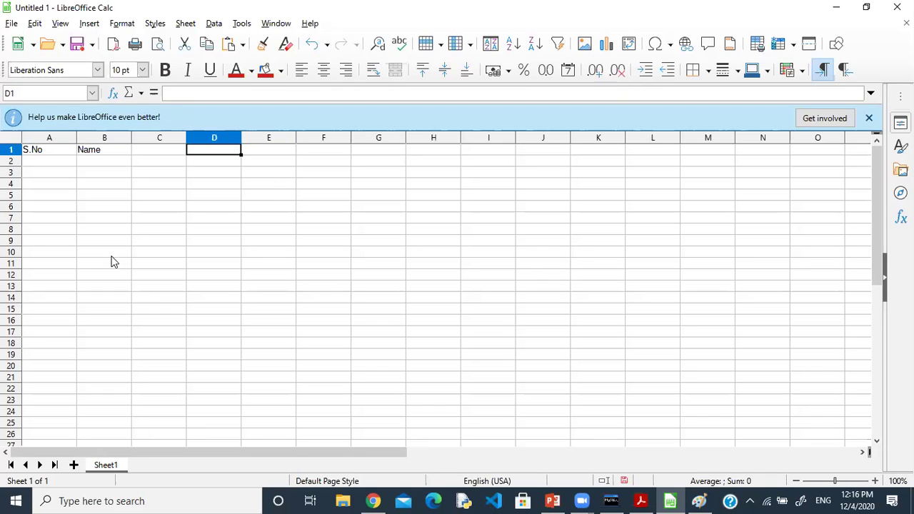
pyautogui.press('Down')
pyautogui.press('Left')
pyautogui.press('Right')
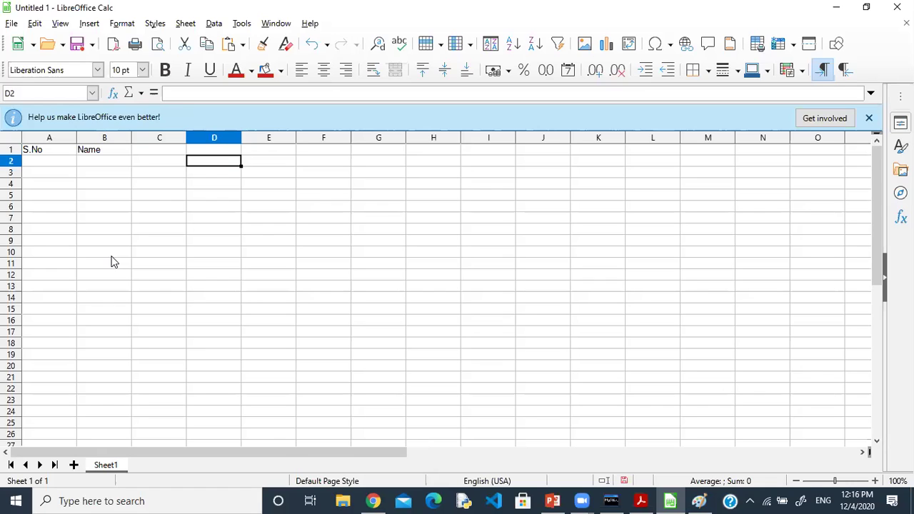
pyautogui.press('Left')
pyautogui.press('Right')
pyautogui.press('Right')
pyautogui.press('Right')
pyautogui.press('Left')
pyautogui.press('Left')
pyautogui.press('Left')
pyautogui.press('Left')
pyautogui.press('Down')
pyautogui.press('Down')
pyautogui.press('Down')
pyautogui.press('Up')
pyautogui.press('Up')
pyautogui.press('Up')
pyautogui.press('Up')
pyautogui.press('Down')
pyautogui.press('Down')
pyautogui.press('Down')
pyautogui.press('Left')
pyautogui.press('Right')
pyautogui.press('Right')
pyautogui.press('Up')
pyautogui.press('Up')
pyautogui.press('Up')
pyautogui.press('Left')
pyautogui.press('Right')
# Enter the heading Address in cell C1.
pyautogui.write('a00')
pyautogui.press('BackSpace')
pyautogui.press('BackSpace')
pyautogui.write('Addr')
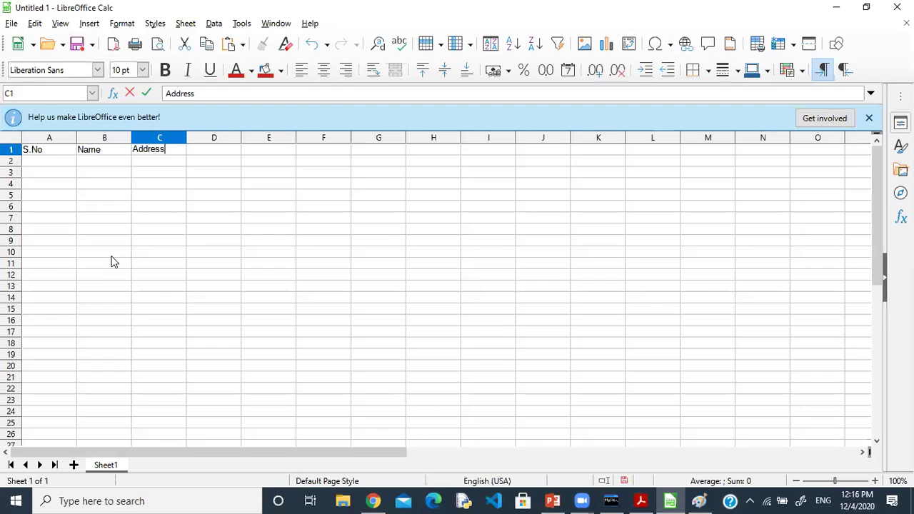
pyautogui.press('Return')
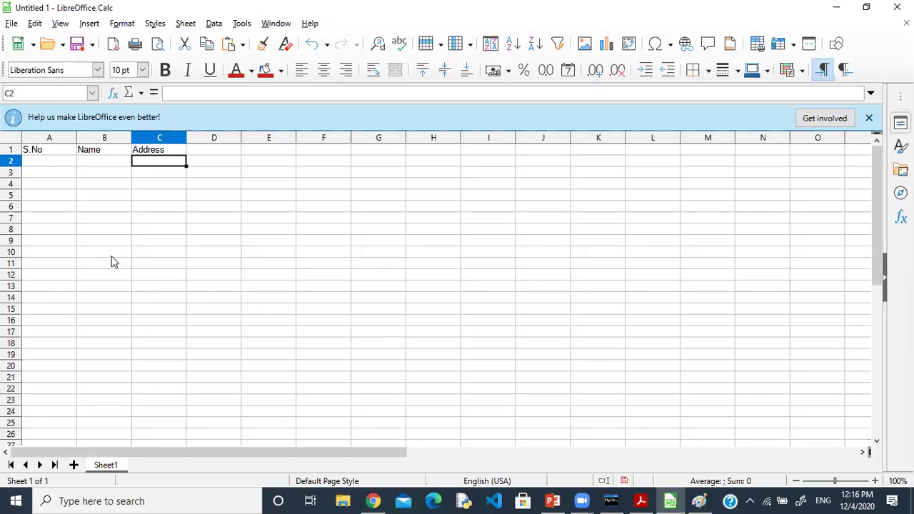
# Switch to the PDF in Acrobat Reader and highlight "select the cell" and "The data to be entered can be the label, values or formula".
pyautogui.click(637, 501)
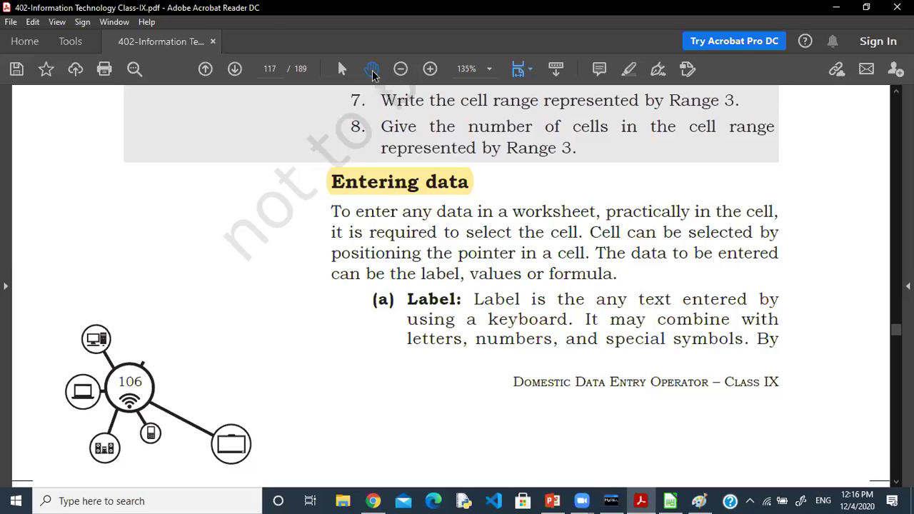
pyautogui.click(629, 71)
pyautogui.moveTo(466, 234); pyautogui.dragTo(613, 272)
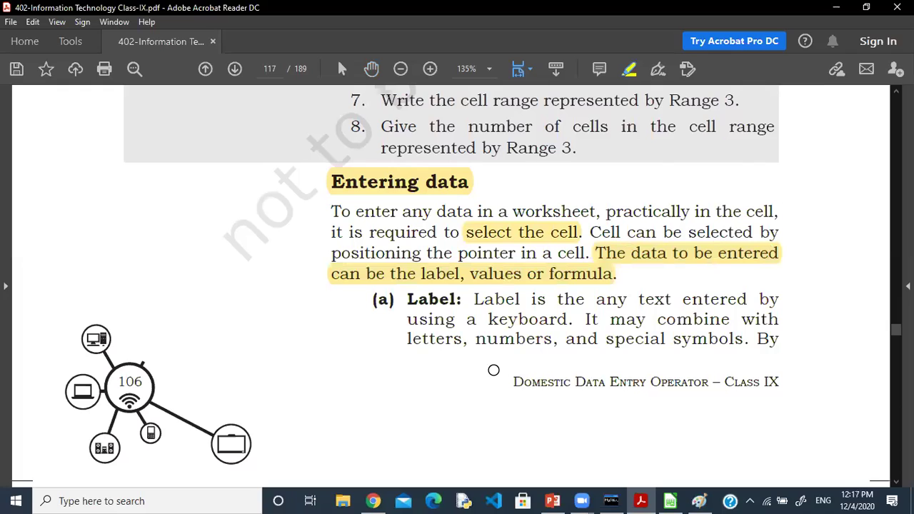
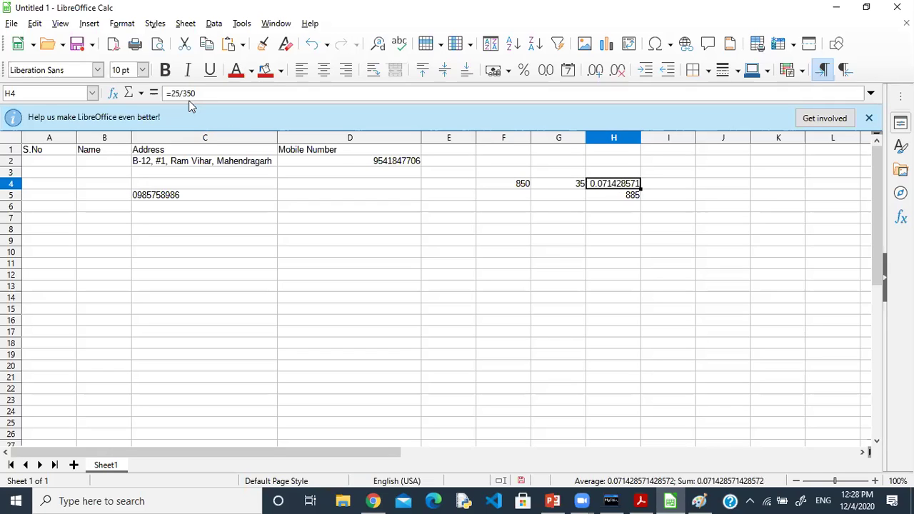
# Dismiss the "Help us make LibreOffice even better!" message above the sheet.
pyautogui.click(870, 117)
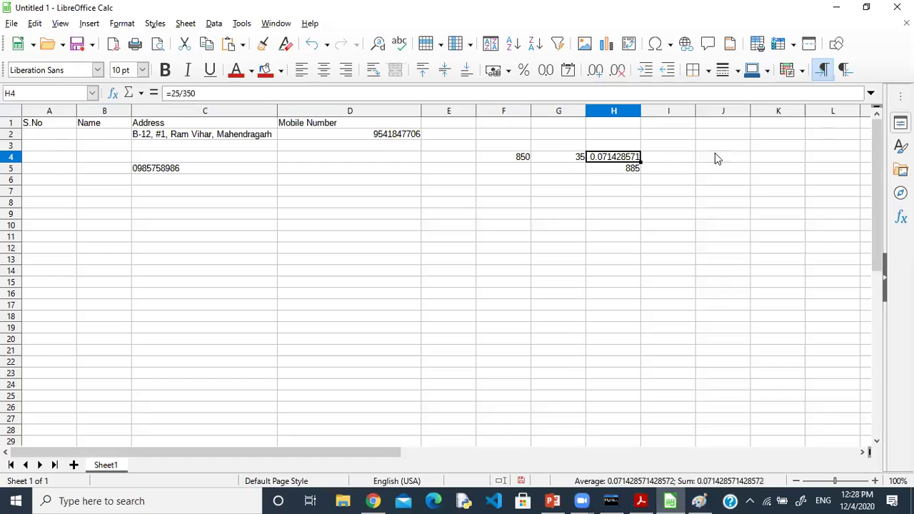
pyautogui.click(182, 93)
pyautogui.doubleClick(182, 93)
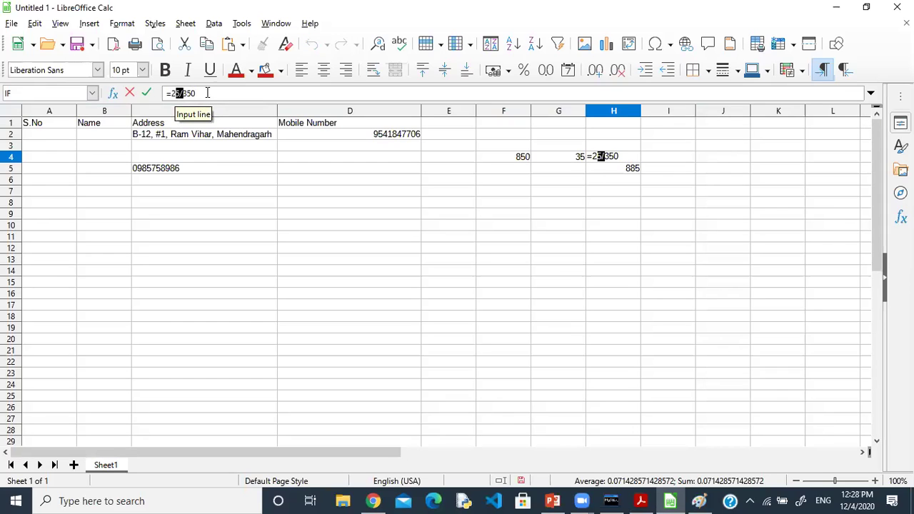
pyautogui.click(207, 93)
pyautogui.click(365, 184)
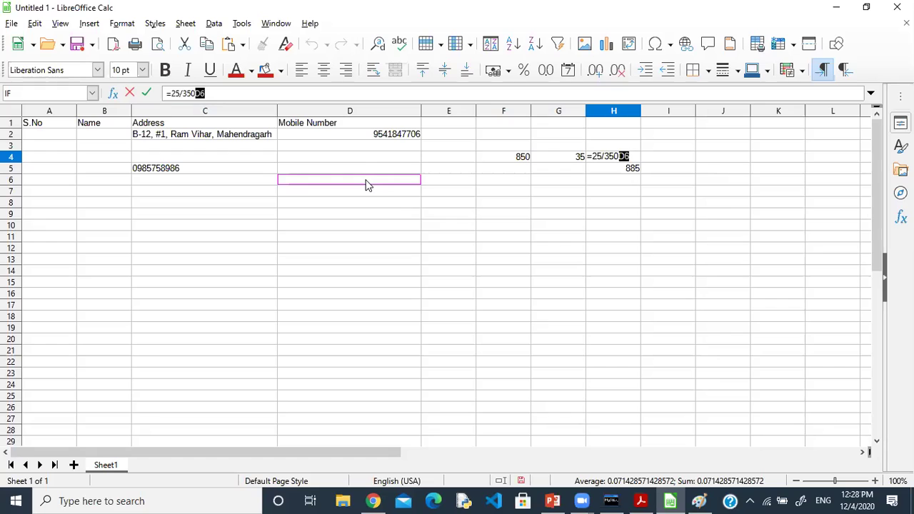
pyautogui.hotkey('ctrl', 'a')
pyautogui.write('/')
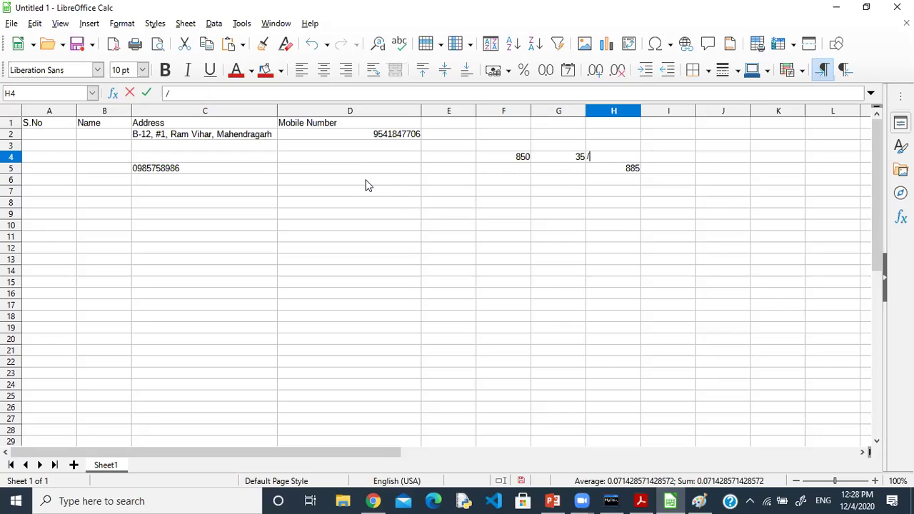
pyautogui.press('Escape')
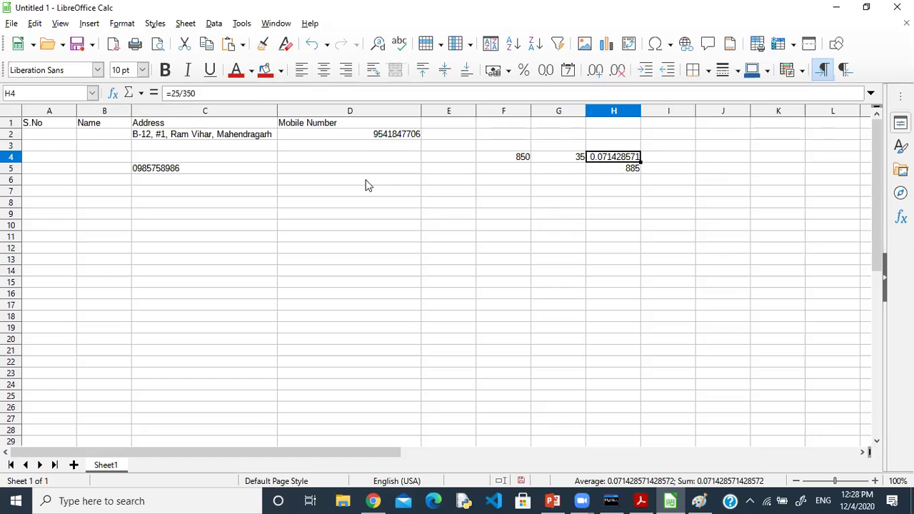
# Enter the four arithmetic operator symbols / - + * as text in cell D9.
pyautogui.click(351, 218)
pyautogui.write('/ ')
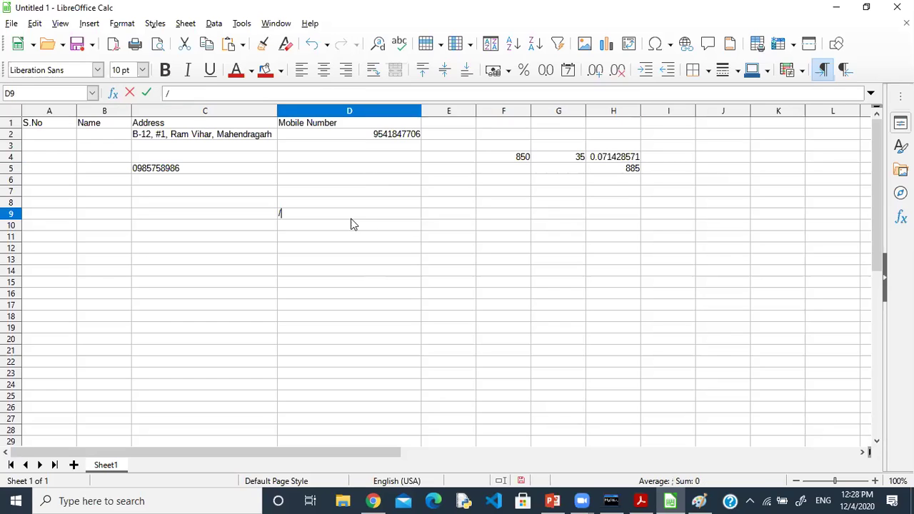
pyautogui.write('- + *')
# Switch to the PDF in Acrobat Reader and highlight "calculate numerical data using formulae", "operators for formulae" and "arithmetic operation".
pyautogui.click(641, 501)
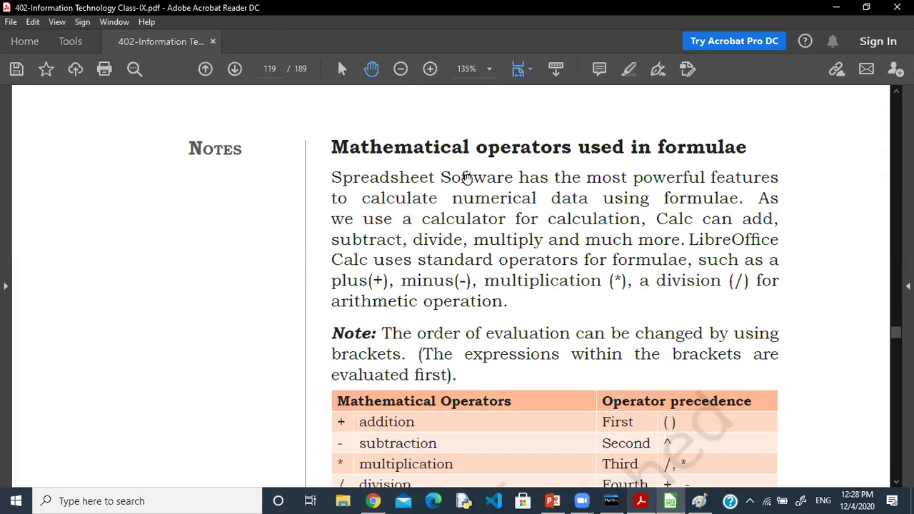
pyautogui.click(629, 69)
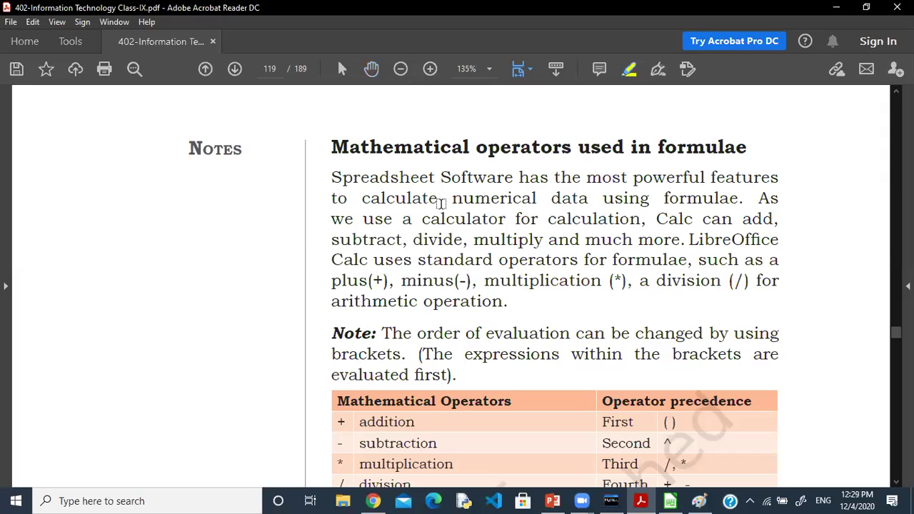
pyautogui.moveTo(361, 197); pyautogui.dragTo(745, 197)
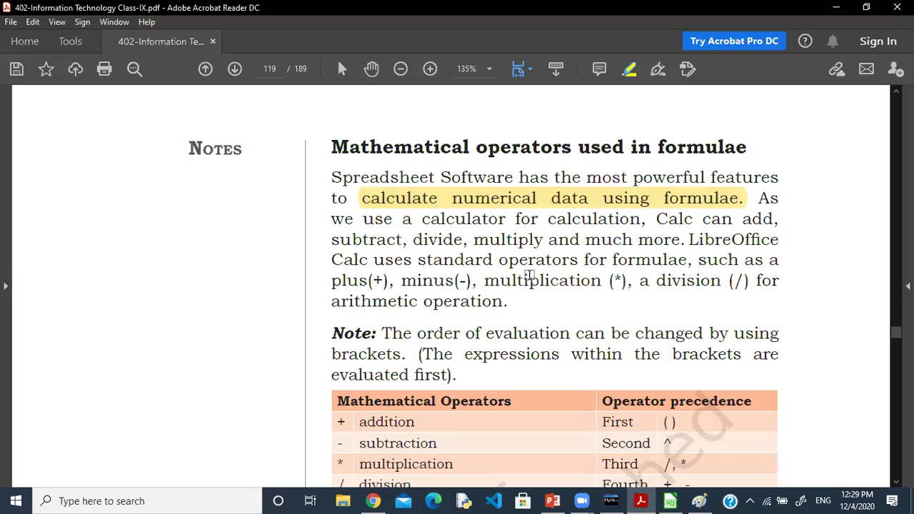
pyautogui.moveTo(498, 262); pyautogui.dragTo(666, 258)
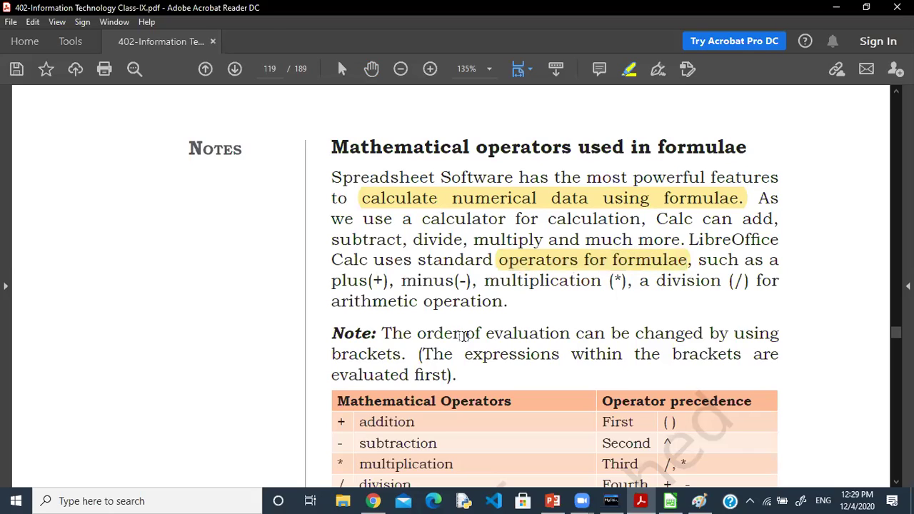
pyautogui.moveTo(333, 300); pyautogui.dragTo(504, 295)
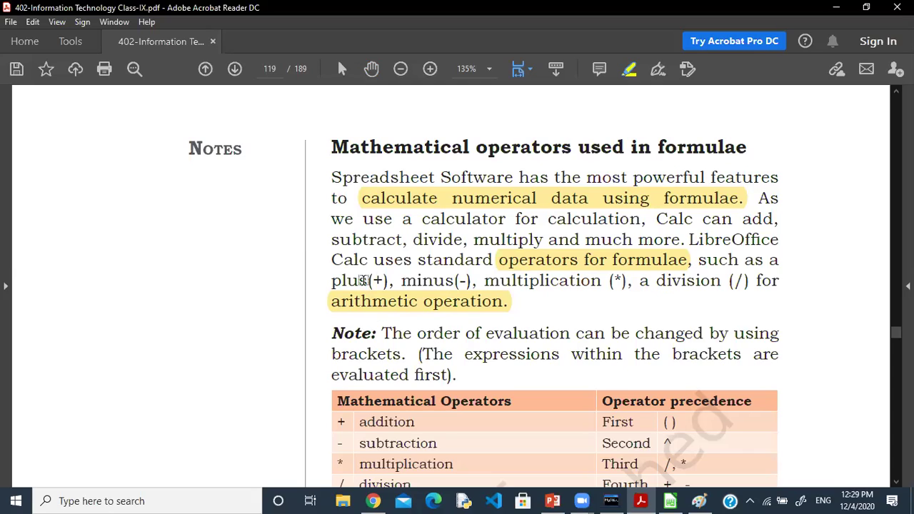
# Highlight the operator symbols (+), (-), (*) and (/) in the paragraph on standard operators.
pyautogui.moveTo(368, 280); pyautogui.dragTo(399, 283)
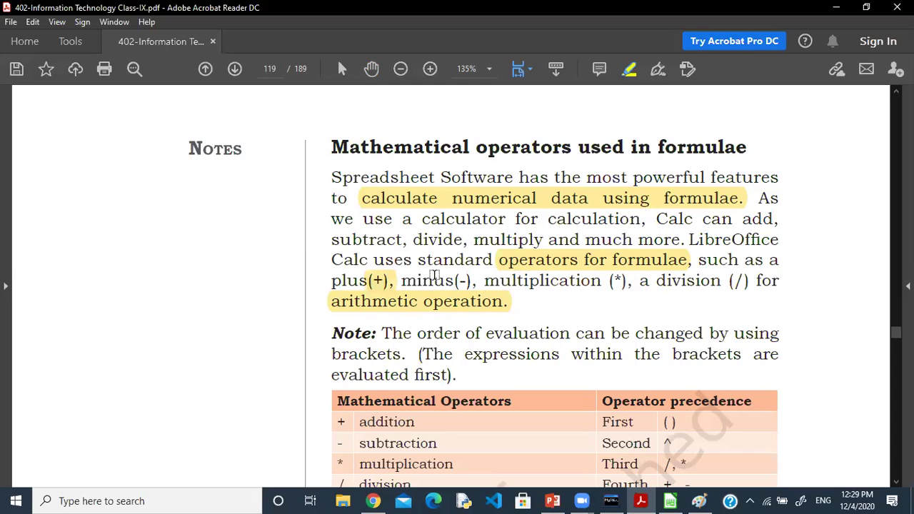
pyautogui.moveTo(455, 280); pyautogui.dragTo(476, 283)
pyautogui.moveTo(608, 280); pyautogui.dragTo(649, 282)
pyautogui.moveTo(729, 281); pyautogui.dragTo(749, 281)
# Highlight the word "precedence" in the operator table's heading and the ^ symbol in its exponentiation row.
pyautogui.press('h')
pyautogui.moveTo(555, 379); pyautogui.dragTo(552, 213)
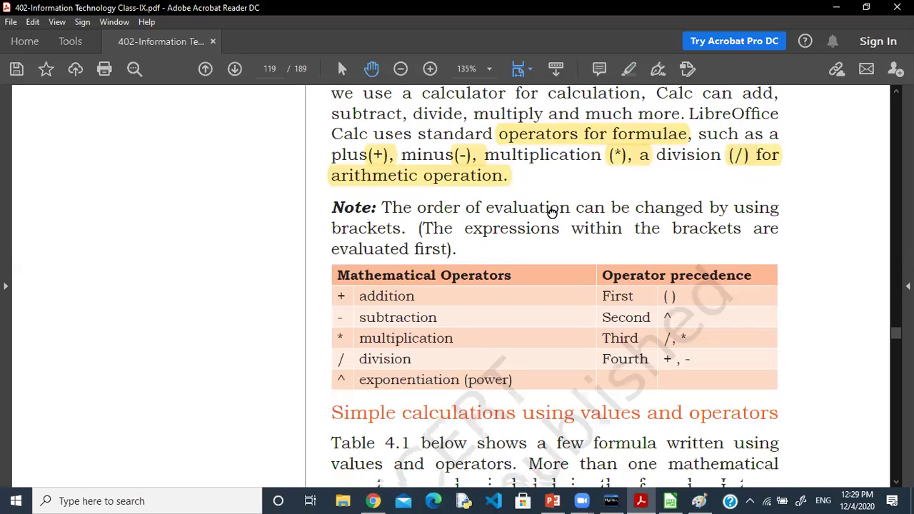
pyautogui.scroll(-1, 543, 228)
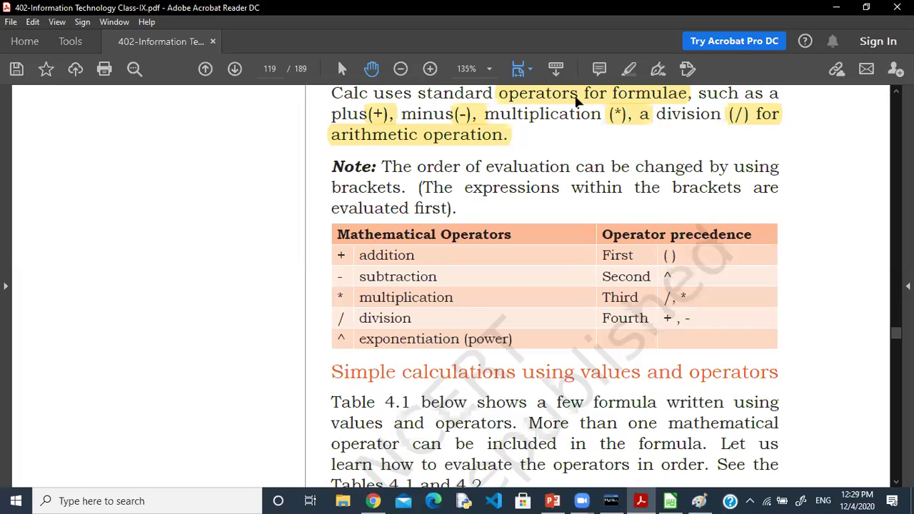
pyautogui.click(630, 69)
pyautogui.moveTo(669, 235); pyautogui.dragTo(760, 234)
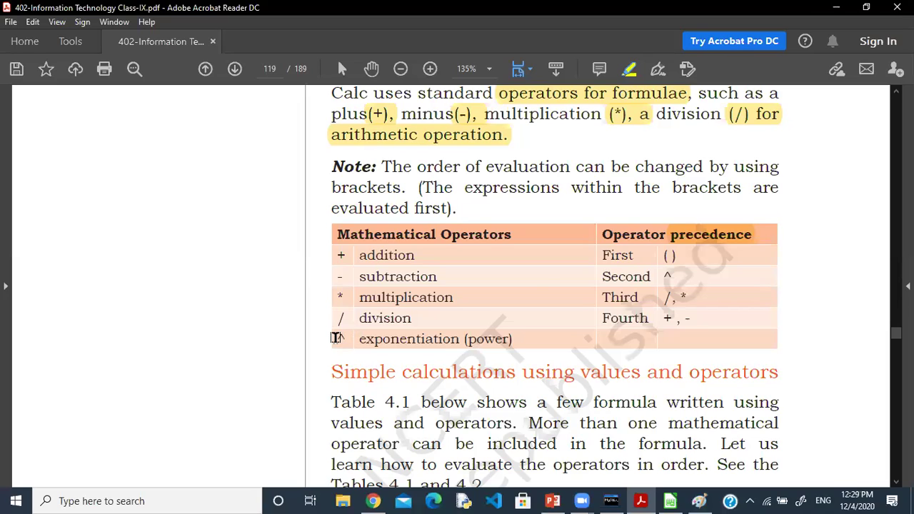
pyautogui.moveTo(336, 339); pyautogui.dragTo(347, 338)
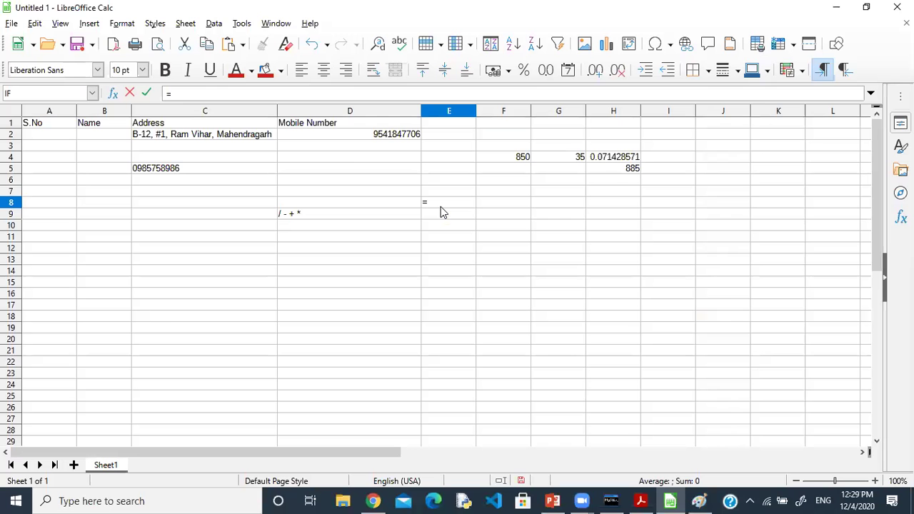
# Enter the formulas =2*1 in E8, =2^2 in E9 and =2^3 in E10.
pyautogui.write('2*1')
pyautogui.press('Return')
pyautogui.write('=')
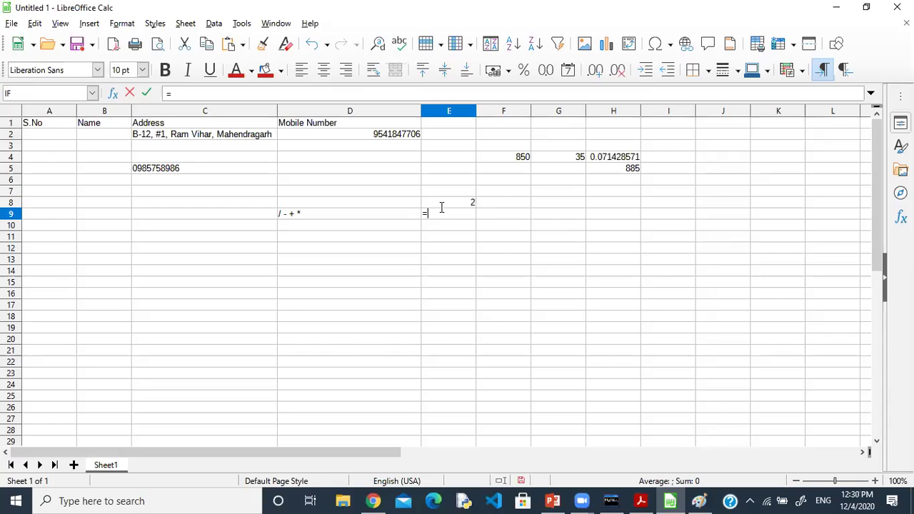
pyautogui.write('2^2')
pyautogui.press('Return')
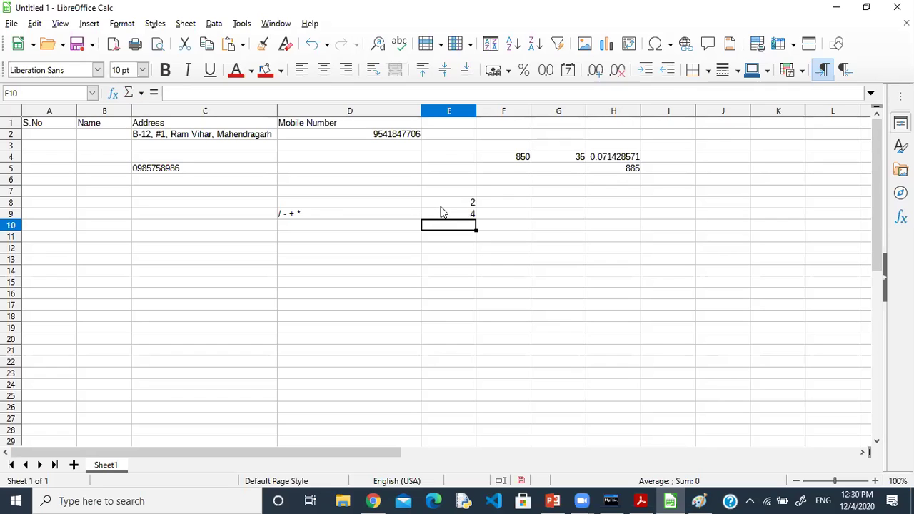
pyautogui.write('=2^3')
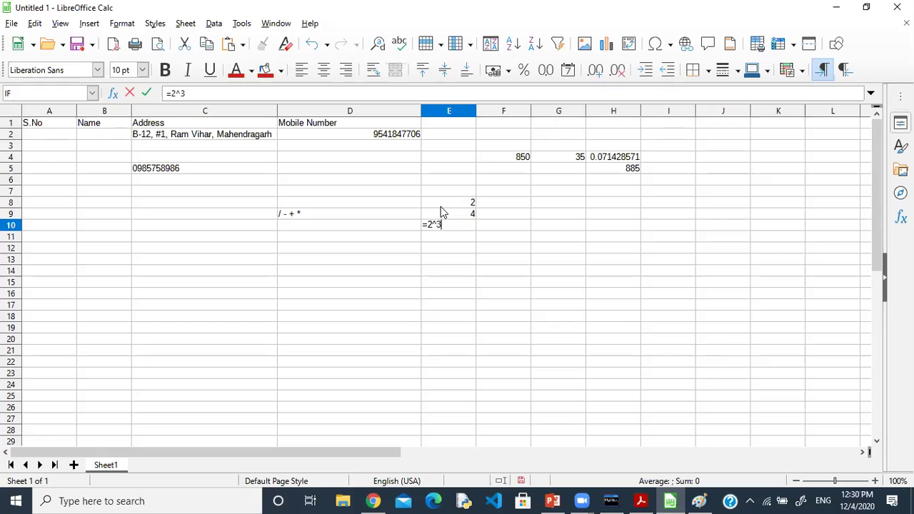
pyautogui.press('Return')
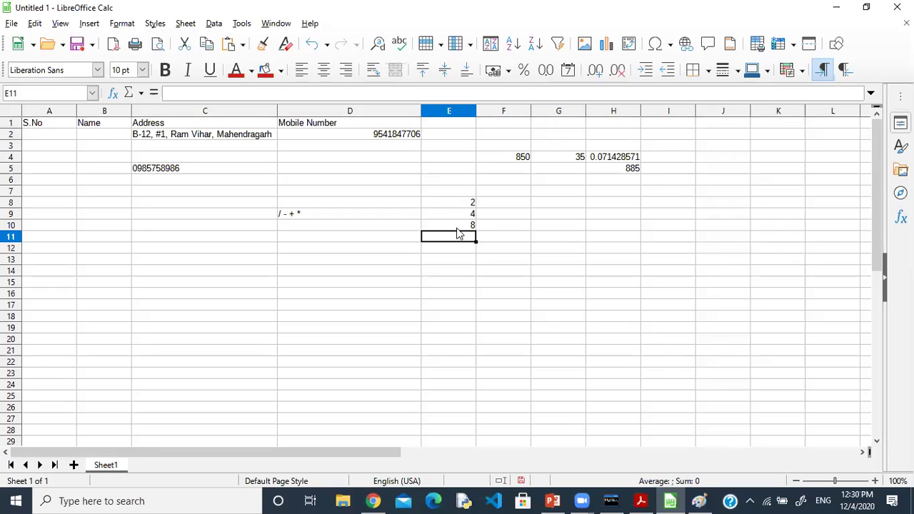
# Review the power formulas in E10 and E9, and enter =5^20 in E11.
pyautogui.click(463, 226)
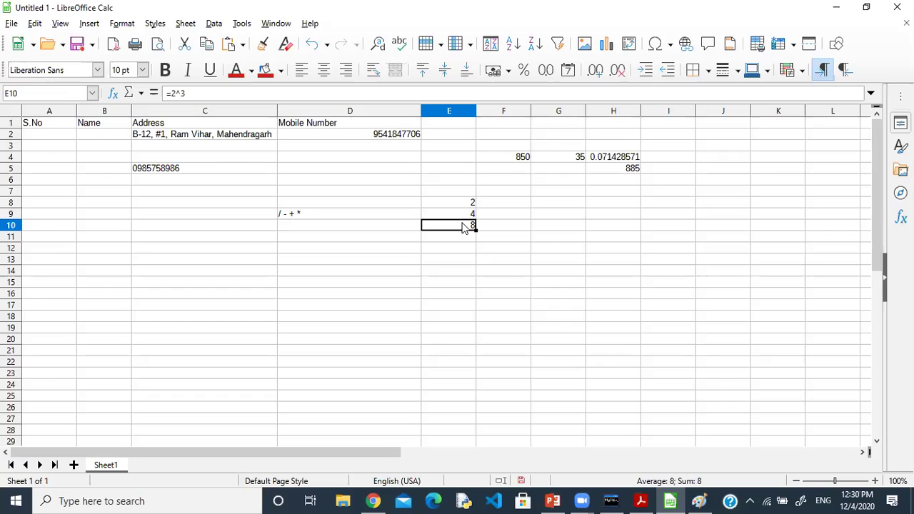
pyautogui.press('Up')
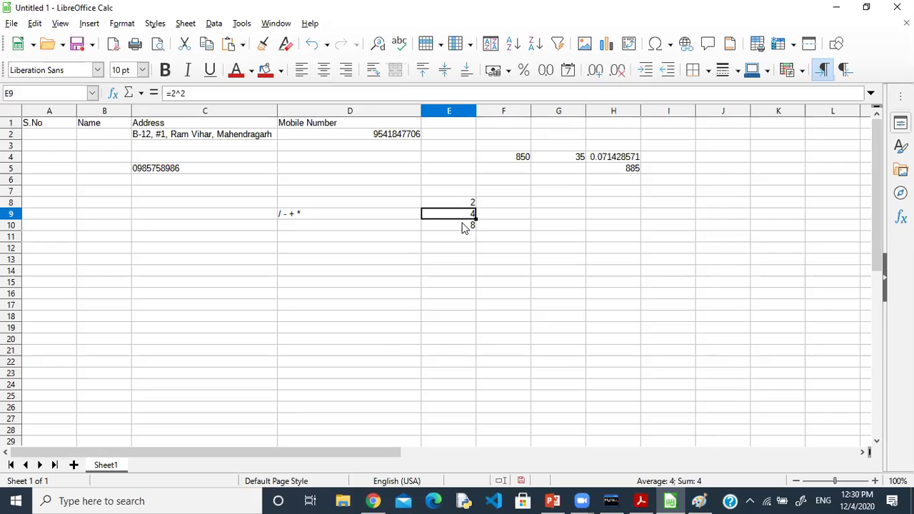
pyautogui.press('Down')
pyautogui.press('Down')
pyautogui.write('=')
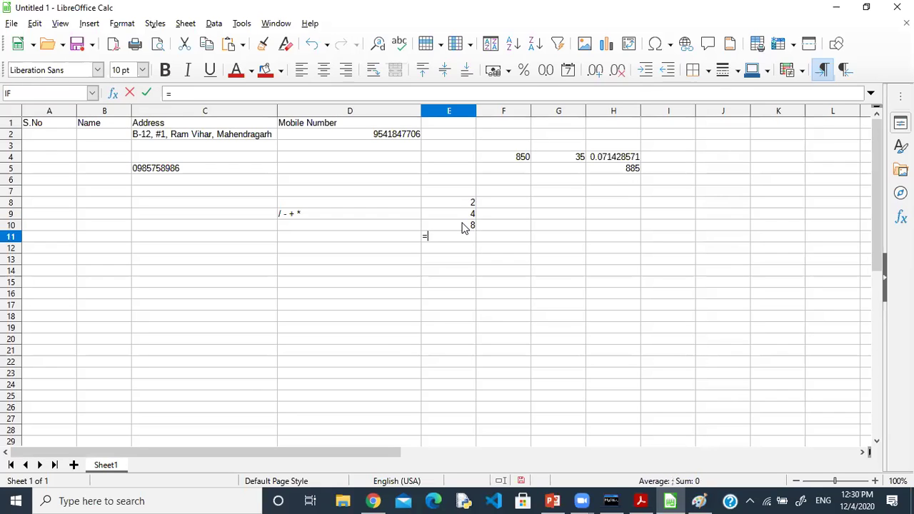
pyautogui.write('5^20')
pyautogui.press('Return')
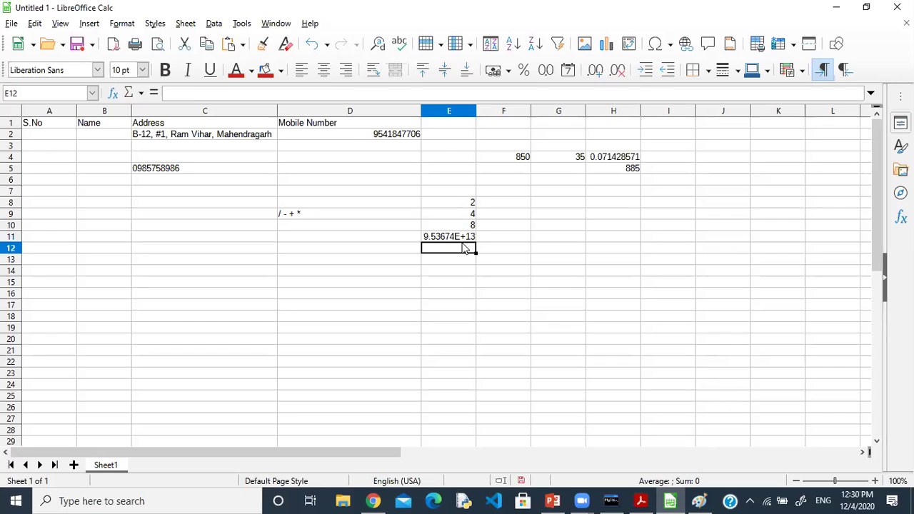
# Demonstrate column E's width effect on E11 by widening it to fit the full number and finally narrowing it below its original width.
pyautogui.click(455, 240)
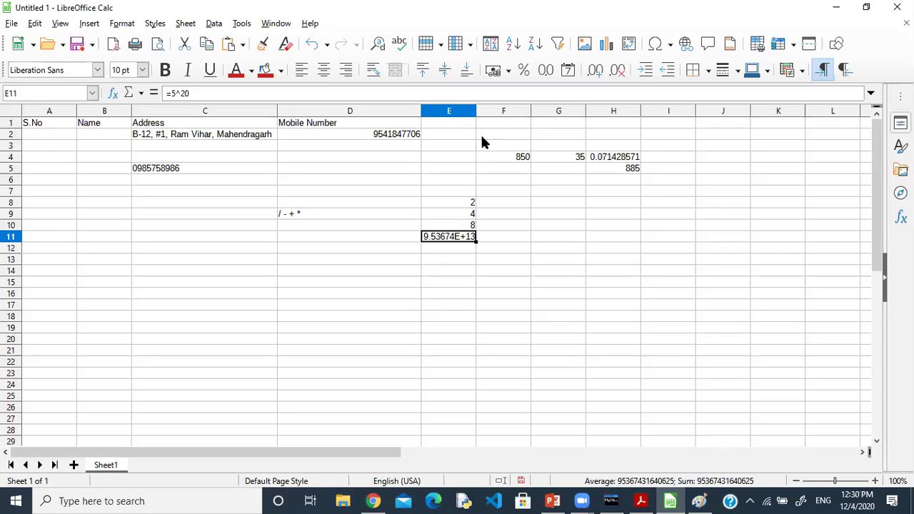
pyautogui.moveTo(476, 114)
pyautogui.mouseDown()
pyautogui.moveTo(693, 133)
pyautogui.moveTo(674, 116)
pyautogui.moveTo(536, 112)
pyautogui.moveTo(474, 129)
pyautogui.mouseUp()
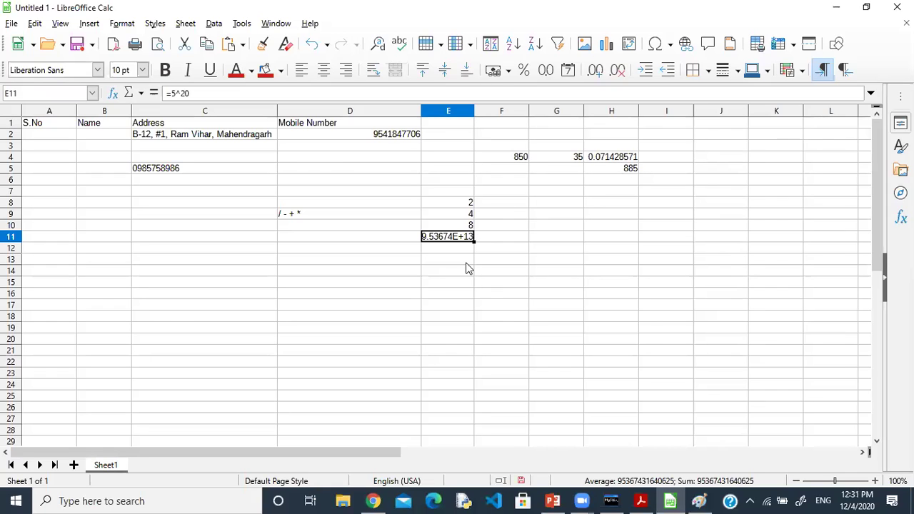
pyautogui.moveTo(476, 115)
pyautogui.mouseDown()
pyautogui.moveTo(529, 128)
pyautogui.moveTo(528, 108)
pyautogui.moveTo(490, 114)
pyautogui.mouseUp()
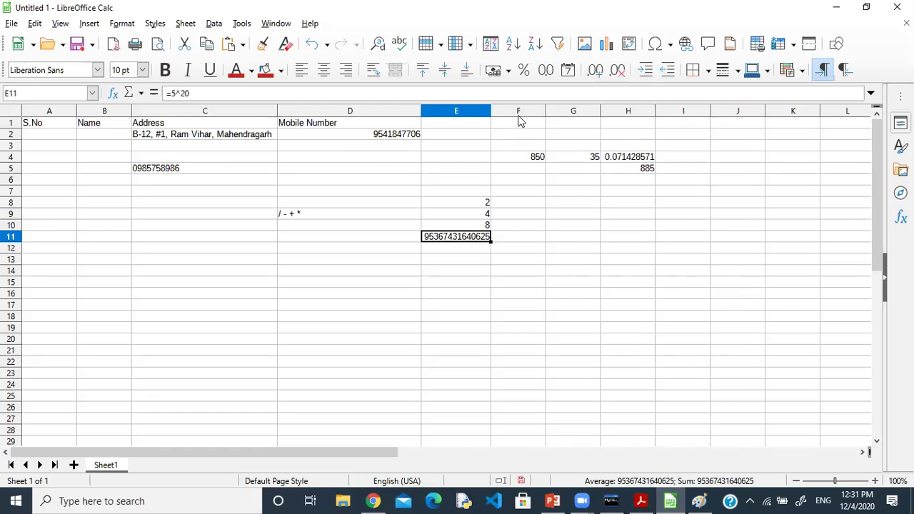
pyautogui.moveTo(490, 112); pyautogui.dragTo(464, 112)
# Switch to the PDF in Acrobat Reader and highlight all the operator symbols in the precedence column, from ( ) down to + , -.
pyautogui.click(640, 501)
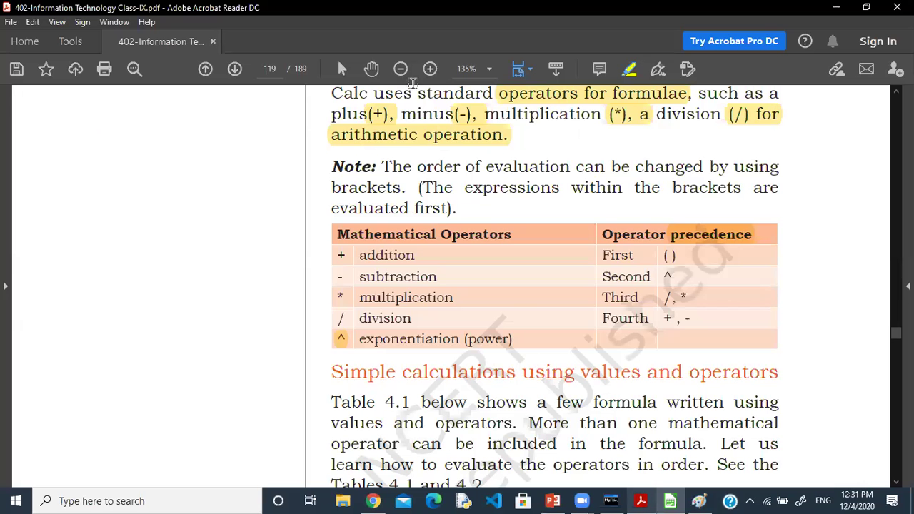
pyautogui.click(370, 69)
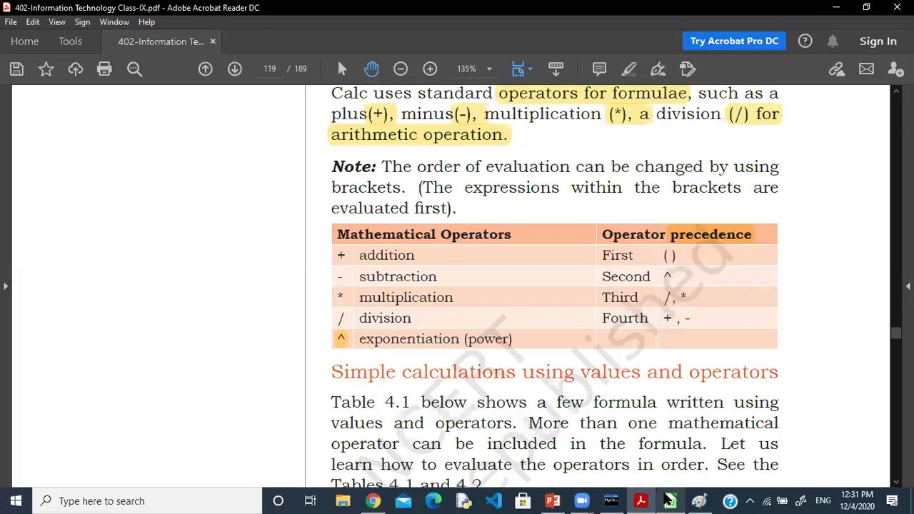
pyautogui.moveTo(669, 501)
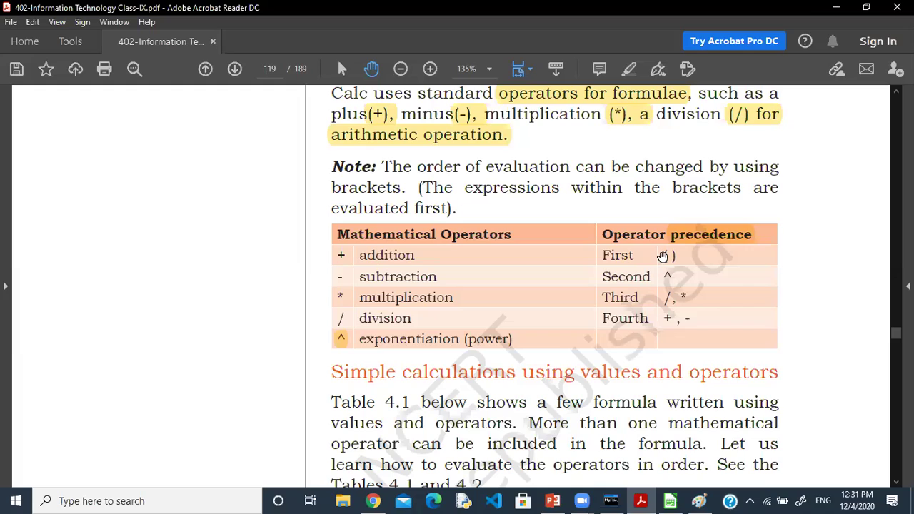
pyautogui.click(629, 72)
pyautogui.moveTo(661, 255)
pyautogui.mouseDown()
pyautogui.moveTo(679, 255)
pyautogui.moveTo(675, 276)
pyautogui.moveTo(693, 310)
pyautogui.moveTo(691, 295)
pyautogui.moveTo(691, 317)
pyautogui.mouseUp()
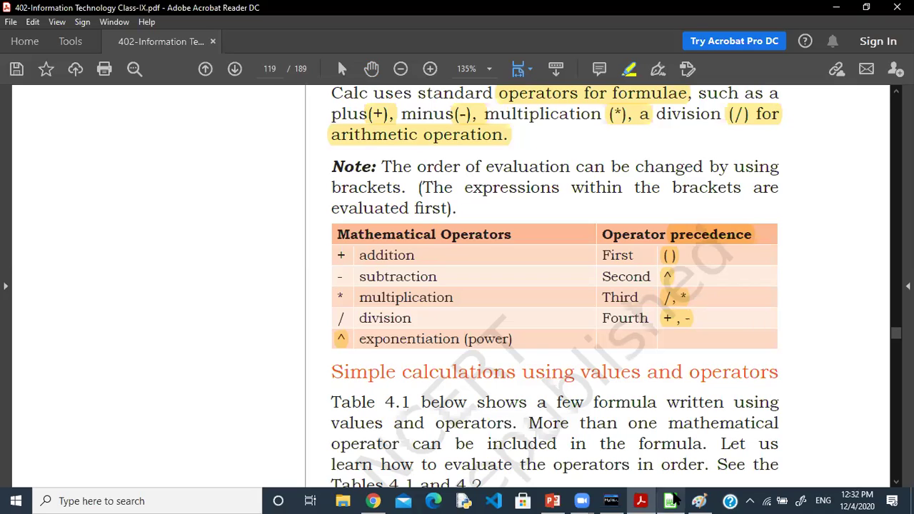
# Switch to LibreOffice Calc and enter the formula =2 * 4 / 2 in cell D13.
pyautogui.click(669, 445)
pyautogui.click(448, 261)
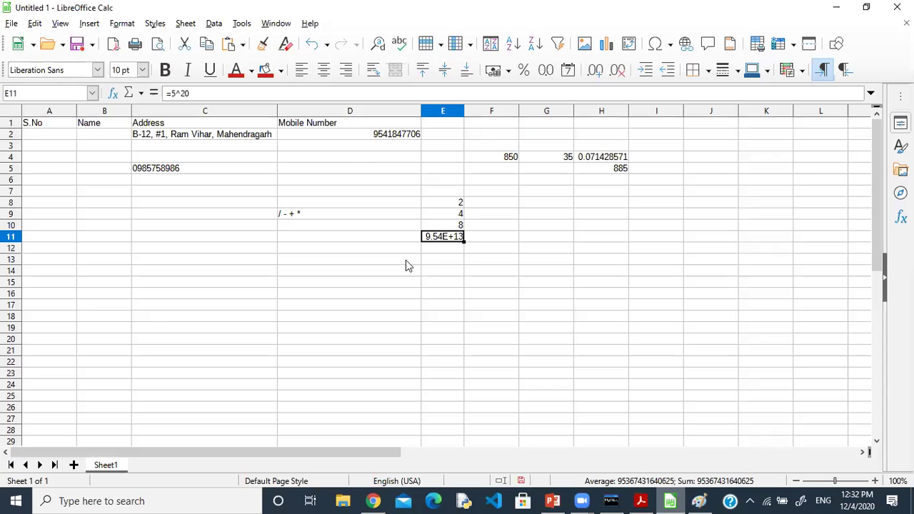
pyautogui.click(368, 258)
pyautogui.write('=2')
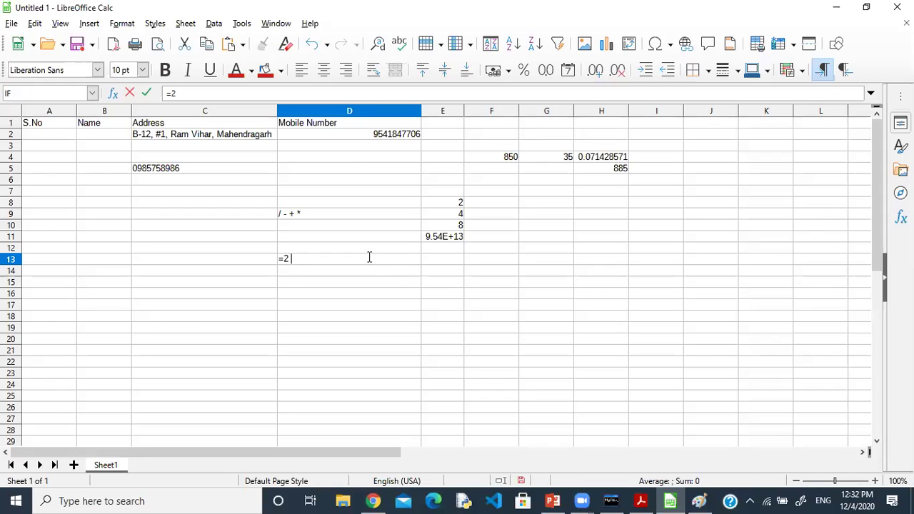
pyautogui.write(' * 4 / 2')
pyautogui.press('Return')
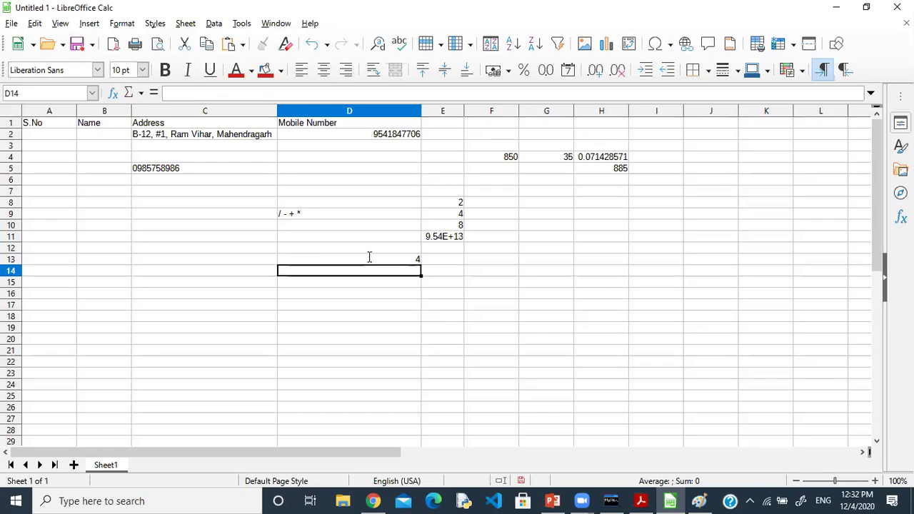
# Enter the formula = 2 / 4 * 2 in cell D14.
pyautogui.keyDown('ctrl'); pyautogui.click(369, 257); pyautogui.keyUp('ctrl')
pyautogui.keyDown('ctrl'); pyautogui.click(368, 269); pyautogui.keyUp('ctrl')
pyautogui.write('=')
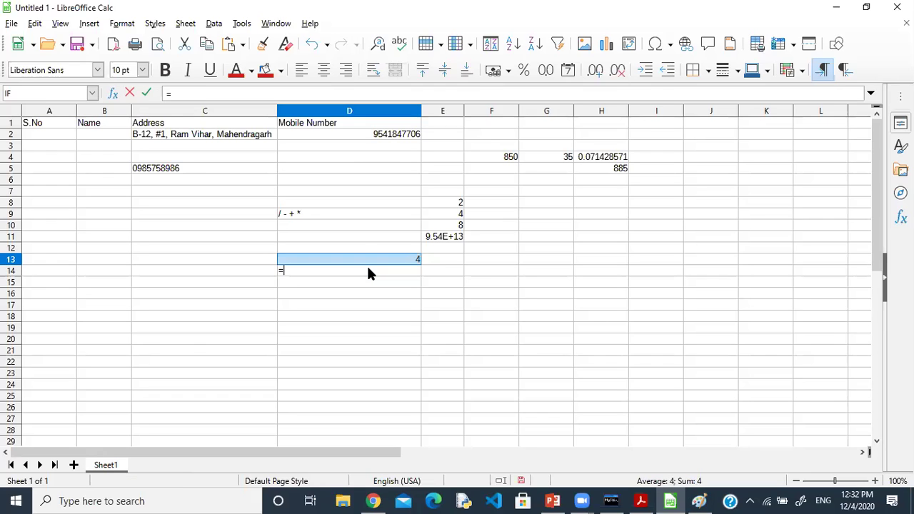
pyautogui.write(' 2 / 4 * 2')
pyautogui.press('Return')
# Compare the formulas in cells D13 and D14 by alternating between the two cells.
pyautogui.press('Down')
pyautogui.press('Up')
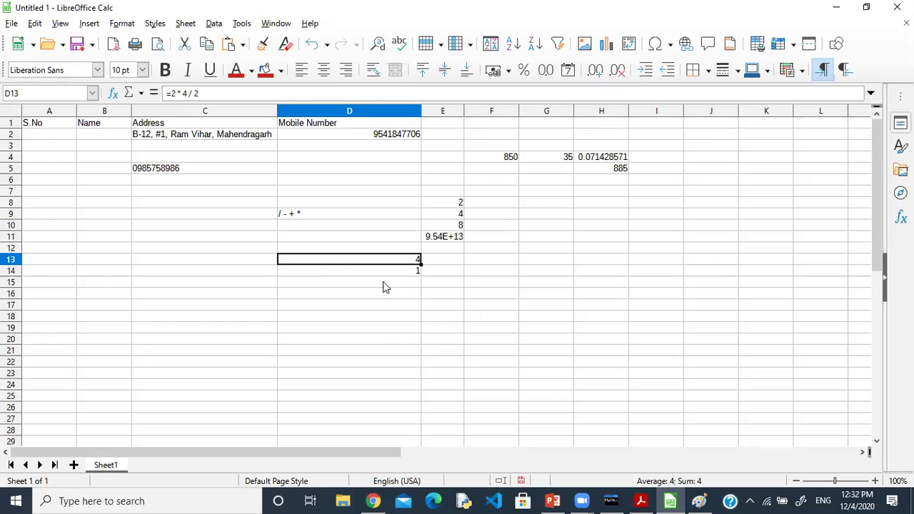
pyautogui.press('Down')
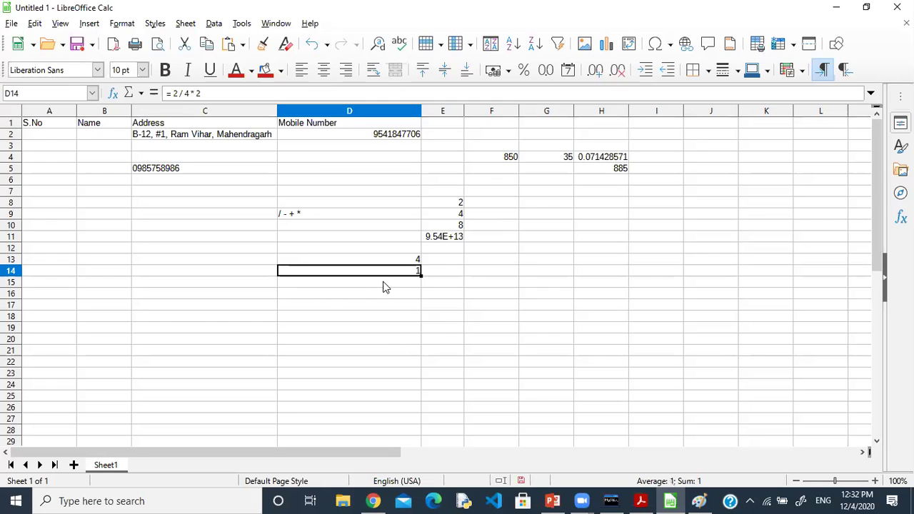
pyautogui.press('Up')
pyautogui.press('Down')
pyautogui.press('Up')
pyautogui.press('Down')
pyautogui.press('Up')
pyautogui.press('Down')
pyautogui.press('Up')
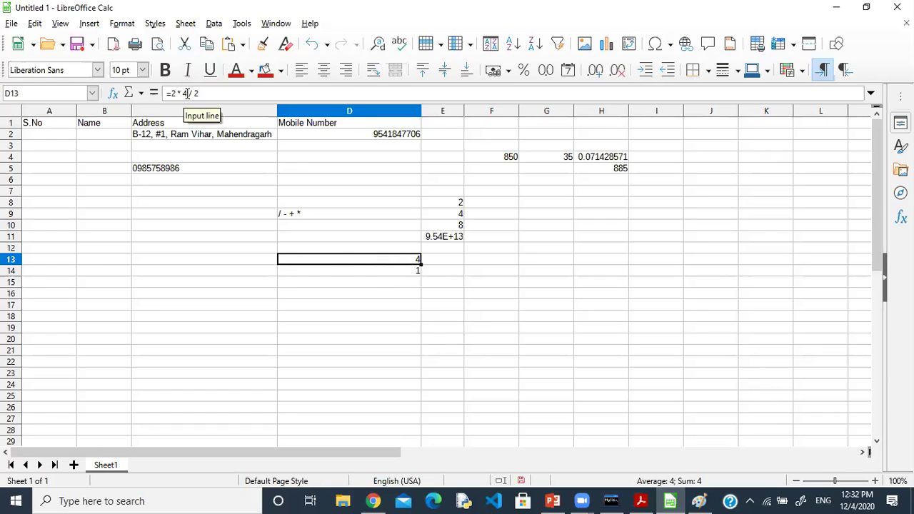
# Point out the 2 * 4 part of D13's formula, leave it unedited, and review D14's formula.
pyautogui.moveTo(187, 94); pyautogui.dragTo(171, 94)
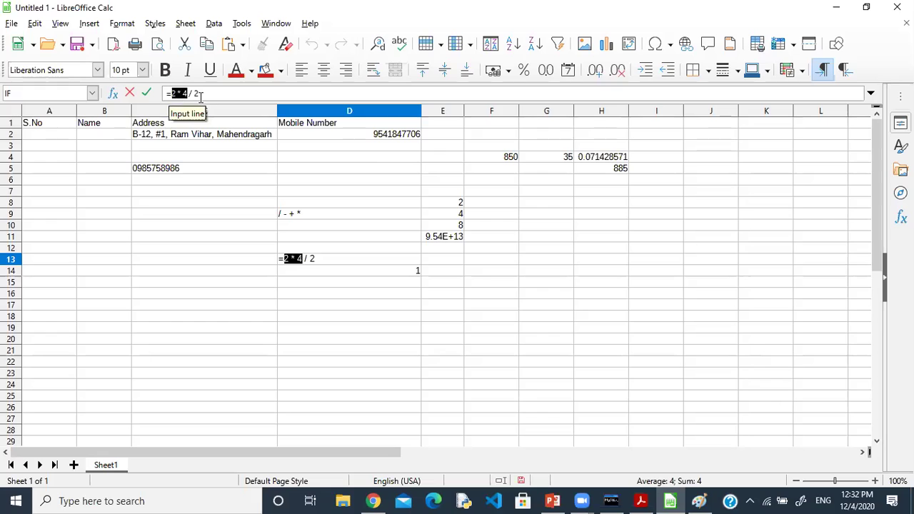
pyautogui.click(200, 95)
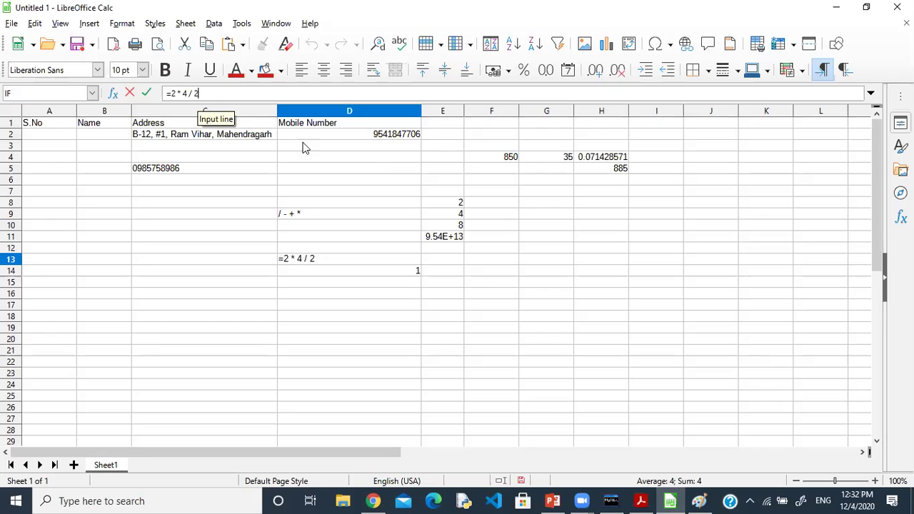
pyautogui.press('Escape')
pyautogui.click(413, 274)
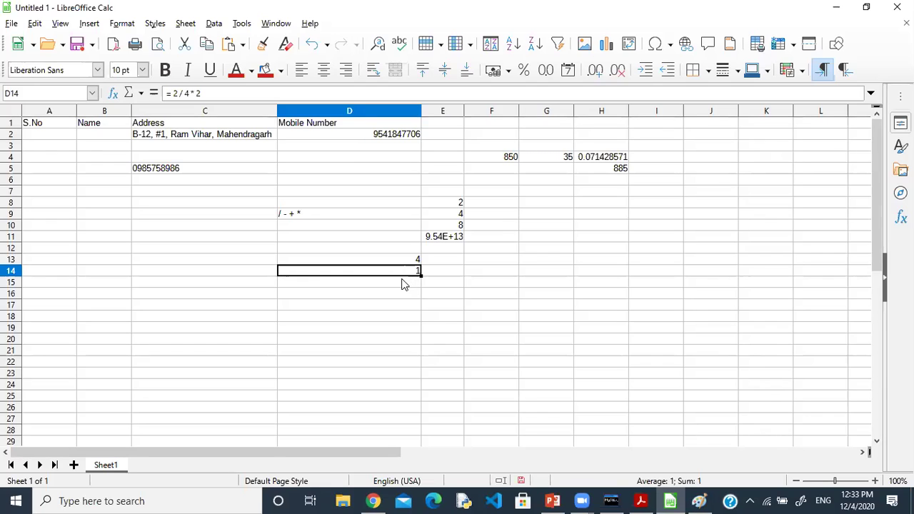
# Change the formula in D13 to =5 * (4 / 2) and review it against D14.
pyautogui.click(392, 262)
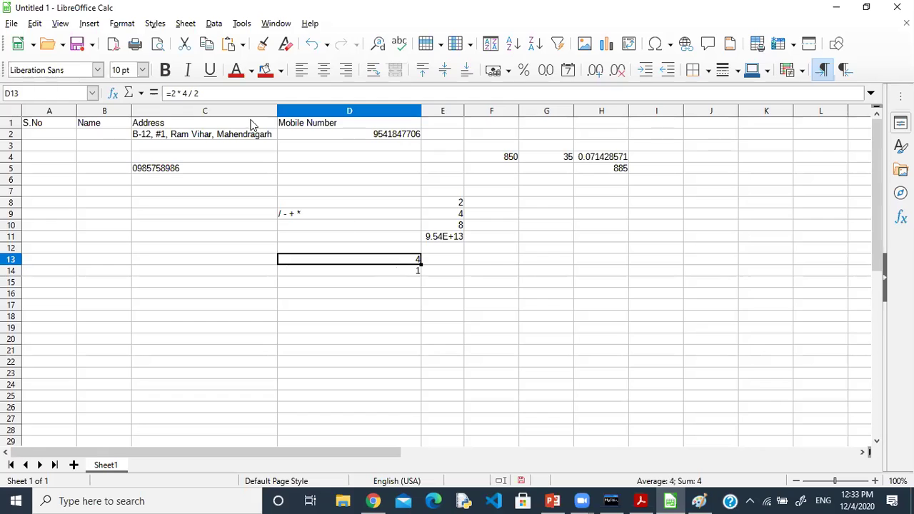
pyautogui.click(191, 93)
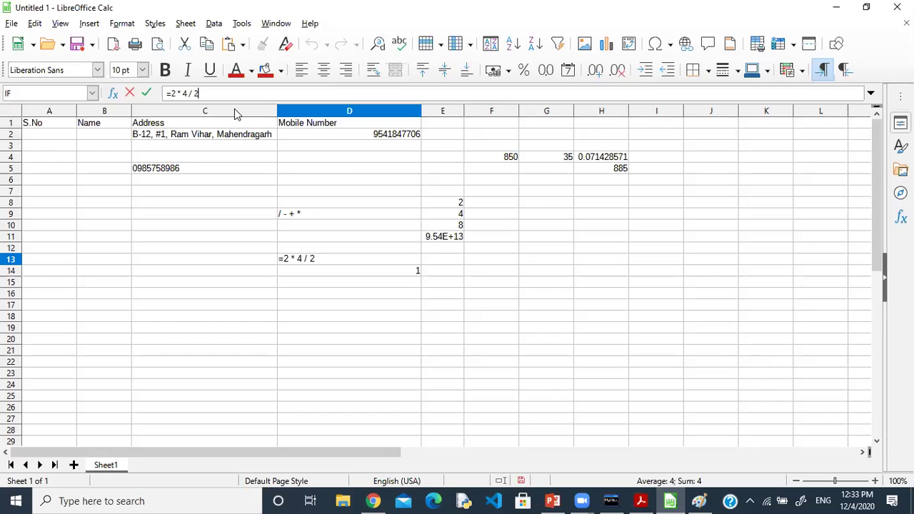
pyautogui.click(182, 93)
pyautogui.write('(')
pyautogui.press('Left')
pyautogui.press('Left')
pyautogui.press('Left')
pyautogui.press('Left')
pyautogui.press('Left')
pyautogui.press('Left')
pyautogui.press('Left')
pyautogui.press('BackSpace')
pyautogui.press('BackSpace')
pyautogui.write('5')
pyautogui.press('Right')
pyautogui.press('Right')
pyautogui.press('Right')
pyautogui.press('Return')
pyautogui.press('Up')
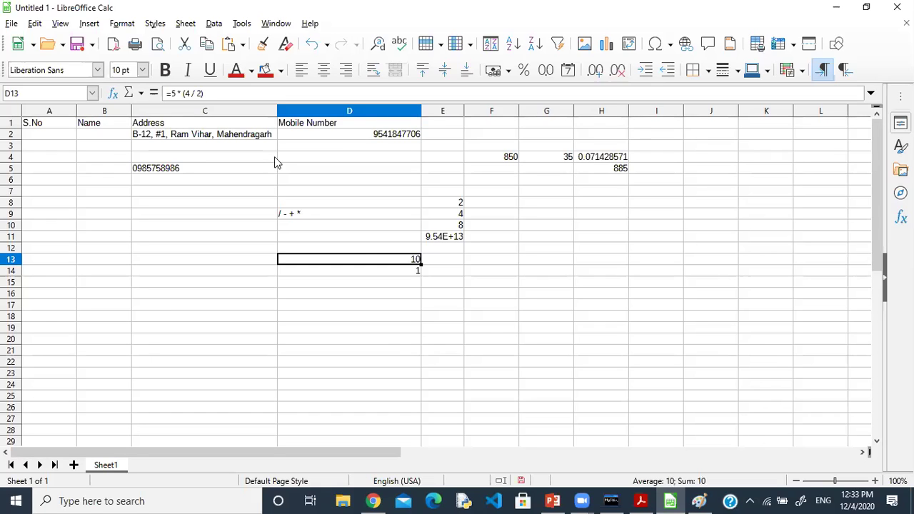
pyautogui.press('Down')
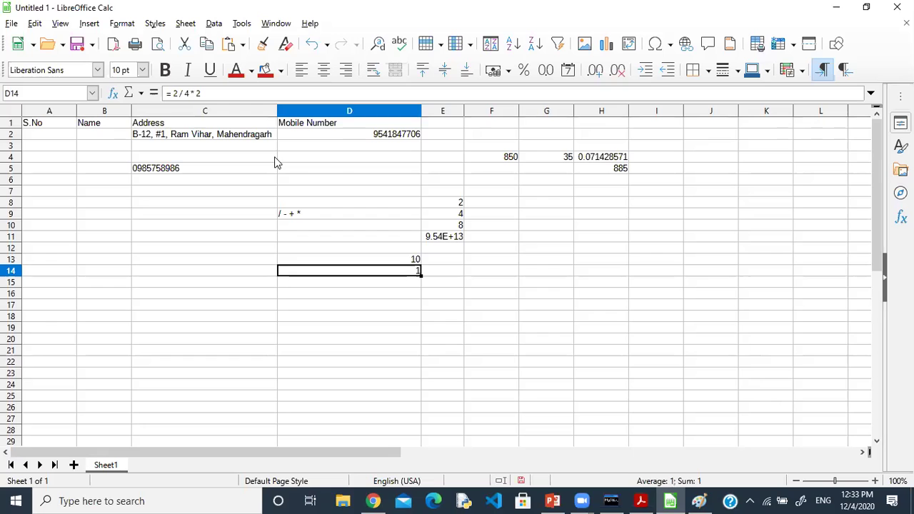
# Check the operator precedence table in Acrobat Reader, return to LibreOffice Calc and enter =10+5-2 in D16.
pyautogui.click(640, 501)
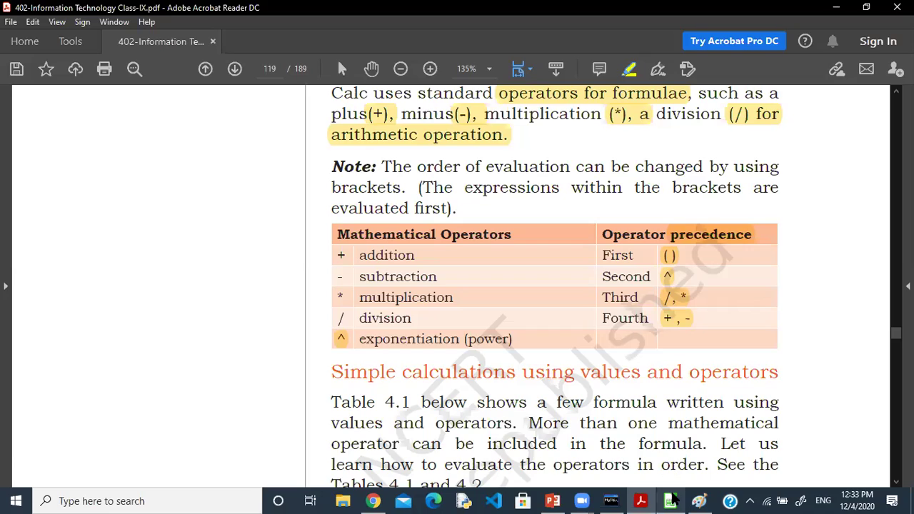
pyautogui.click(672, 501)
pyautogui.click(382, 296)
pyautogui.write('=10+5')
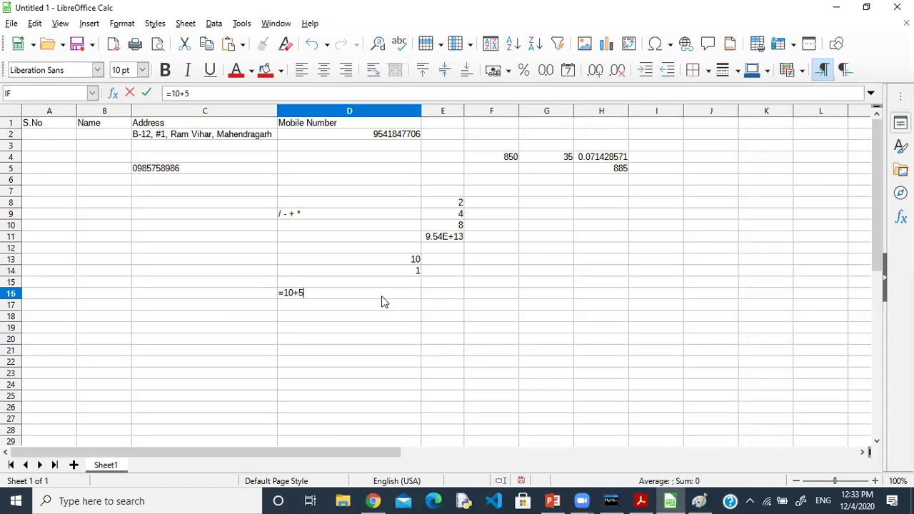
pyautogui.write('0')
pyautogui.press('BackSpace')
pyautogui.write('-2')
pyautogui.press('Return')
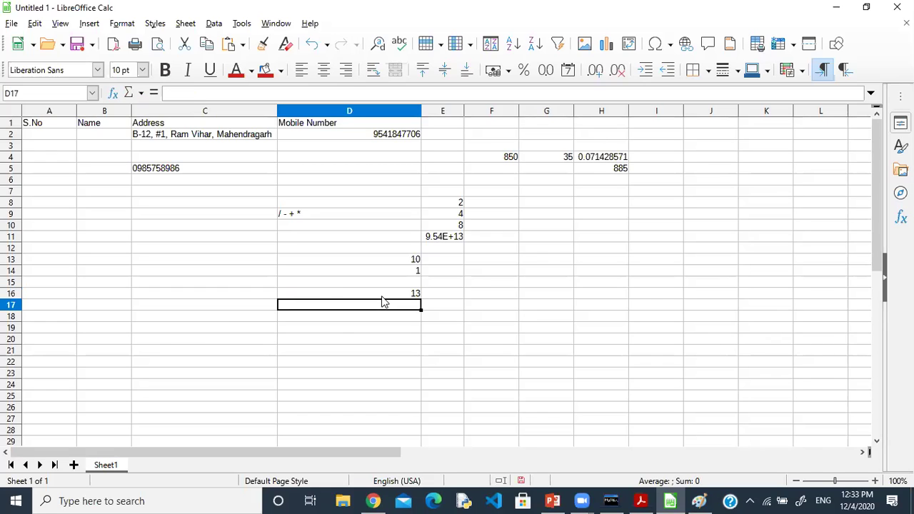
# Enter =10-5+3 in D17 and compare the formulas in D16 and D17.
pyautogui.write('=10')
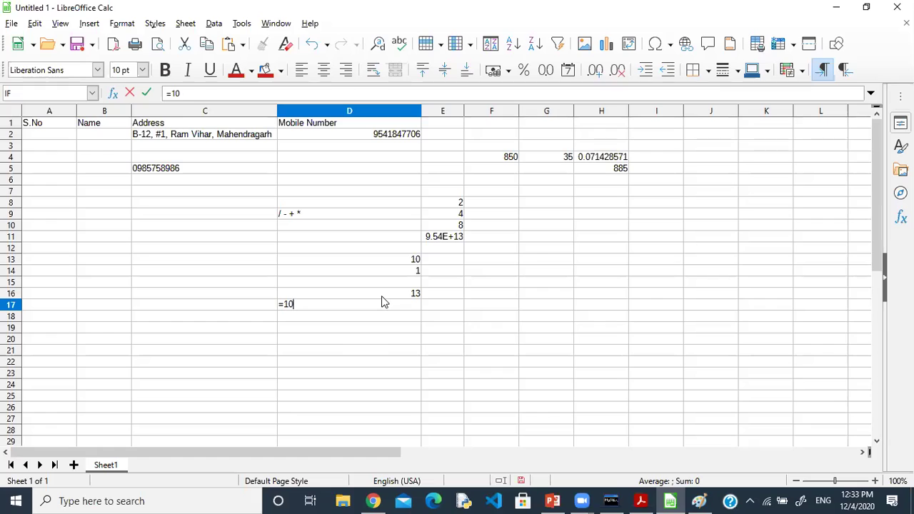
pyautogui.write('-5+3')
pyautogui.press('Return')
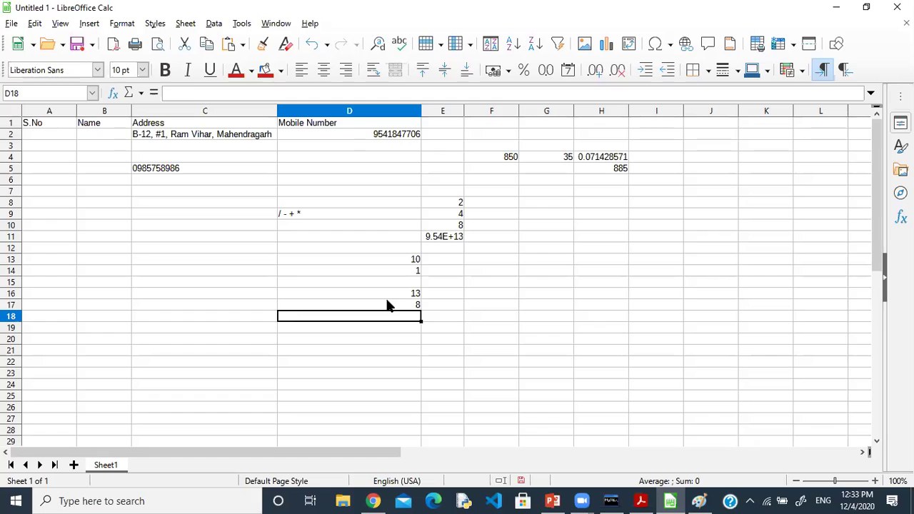
pyautogui.click(388, 302)
pyautogui.click(386, 296)
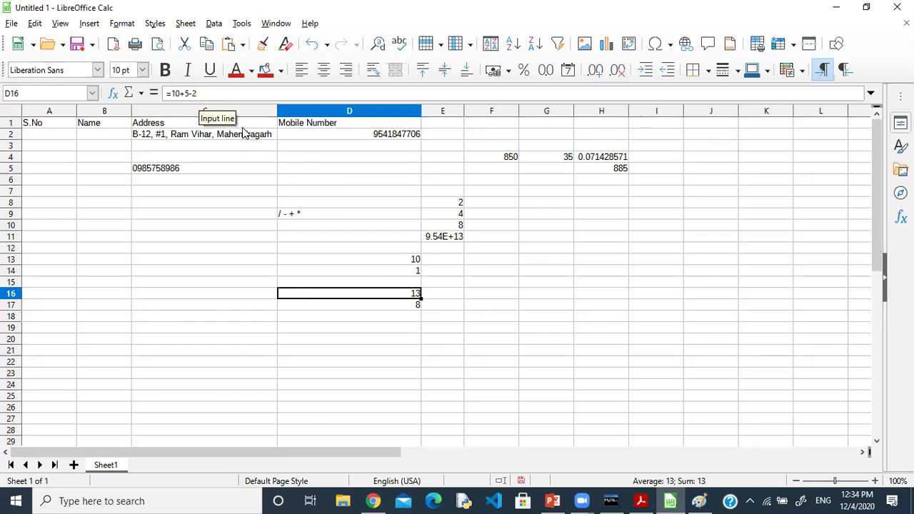
pyautogui.click(413, 306)
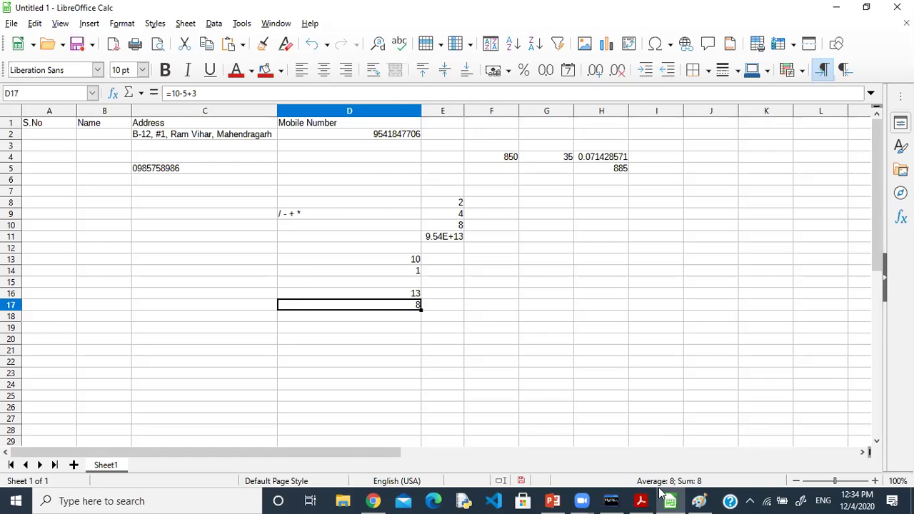
# Switch to the PDF in Acrobat Reader and highlight the formulas 0 – 6, 9*6, 88/8 and 2 ^ 5 in Table 4.1.
pyautogui.click(642, 501)
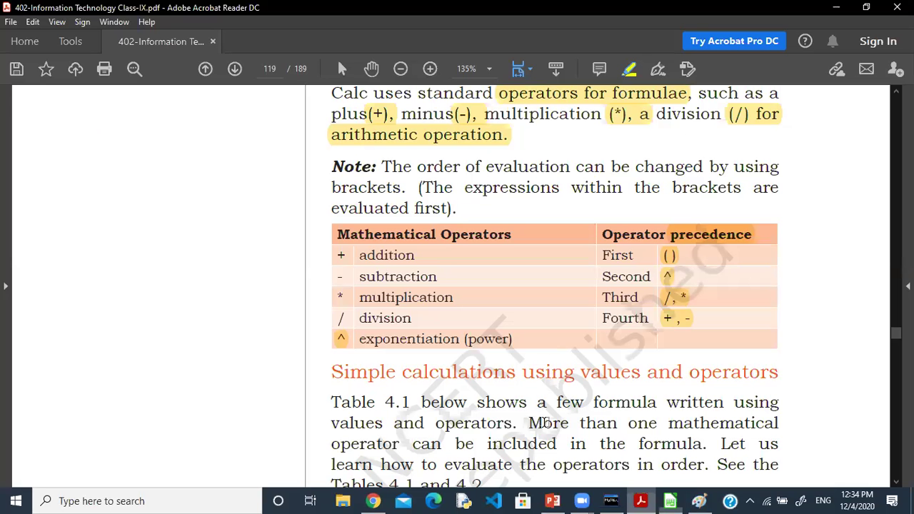
pyautogui.click(372, 69)
pyautogui.moveTo(497, 405); pyautogui.dragTo(722, 187)
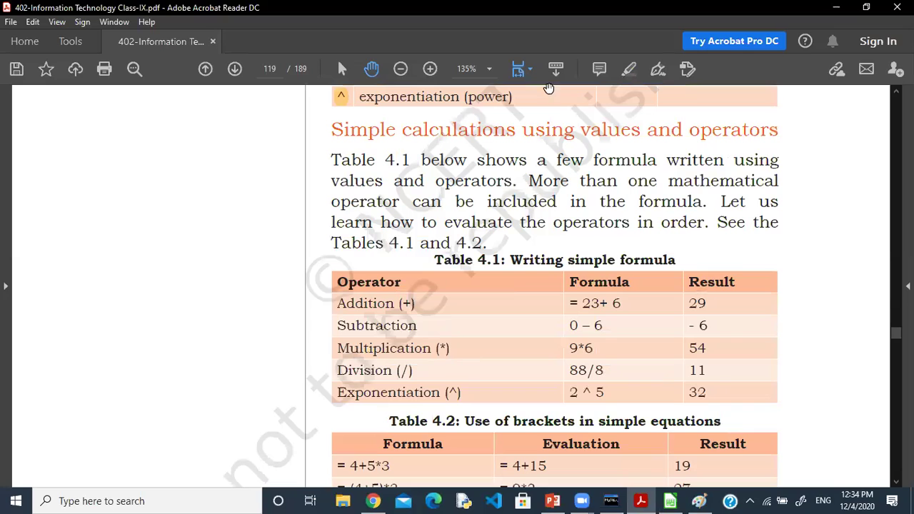
pyautogui.click(629, 70)
pyautogui.moveTo(569, 325)
pyautogui.mouseDown()
pyautogui.moveTo(596, 322)
pyautogui.moveTo(616, 383)
pyautogui.moveTo(584, 343)
pyautogui.moveTo(584, 320)
pyautogui.moveTo(611, 326)
pyautogui.mouseUp()
pyautogui.moveTo(571, 347)
pyautogui.mouseDown()
pyautogui.moveTo(594, 348)
pyautogui.moveTo(609, 393)
pyautogui.mouseUp()
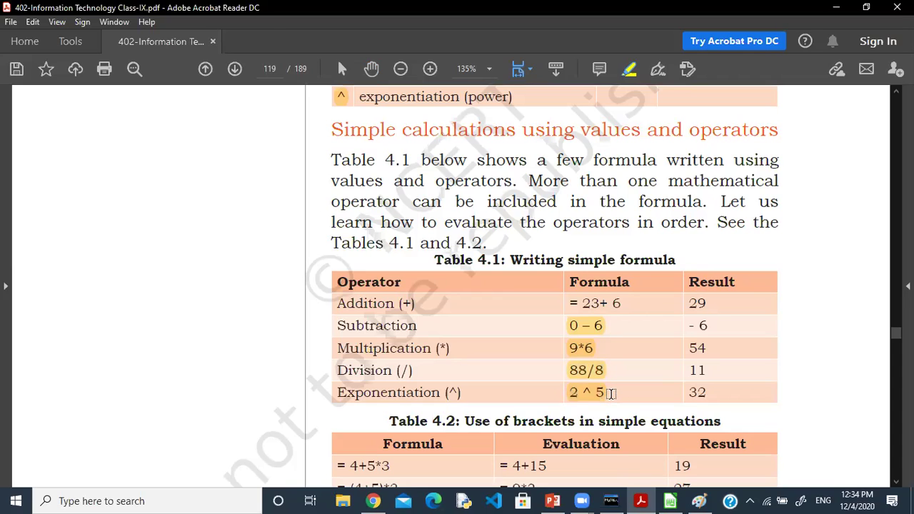
# Switch to LibreOffice Calc and enter the formula =23+6 in cell D18.
pyautogui.click(682, 500)
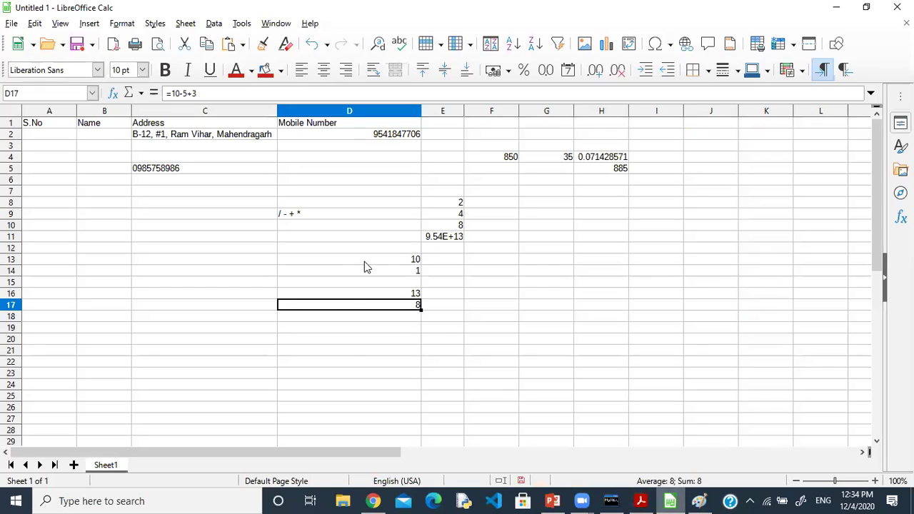
pyautogui.click(396, 318)
pyautogui.write('=23+6')
pyautogui.press('Return')
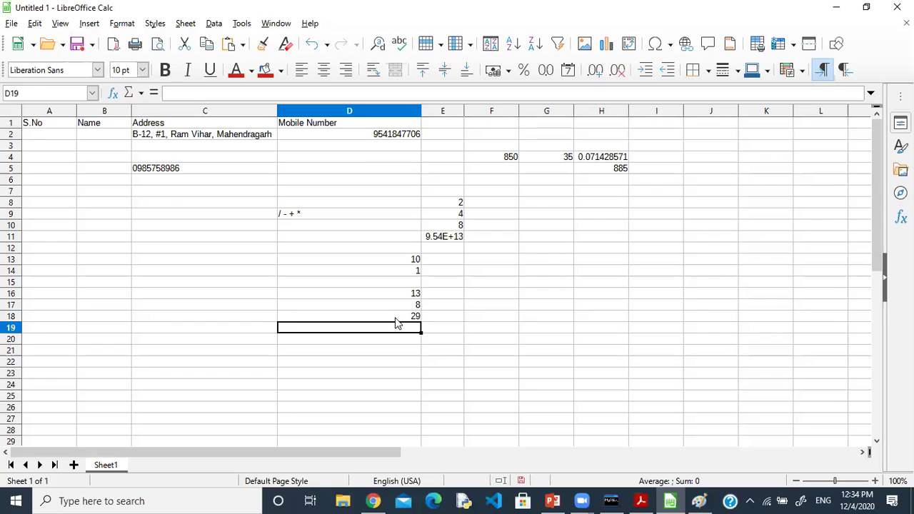
# Enter 0-6 in D19 and 88/11 in D20, both without an equals sign.
pyautogui.write('0-6')
pyautogui.press('Return')
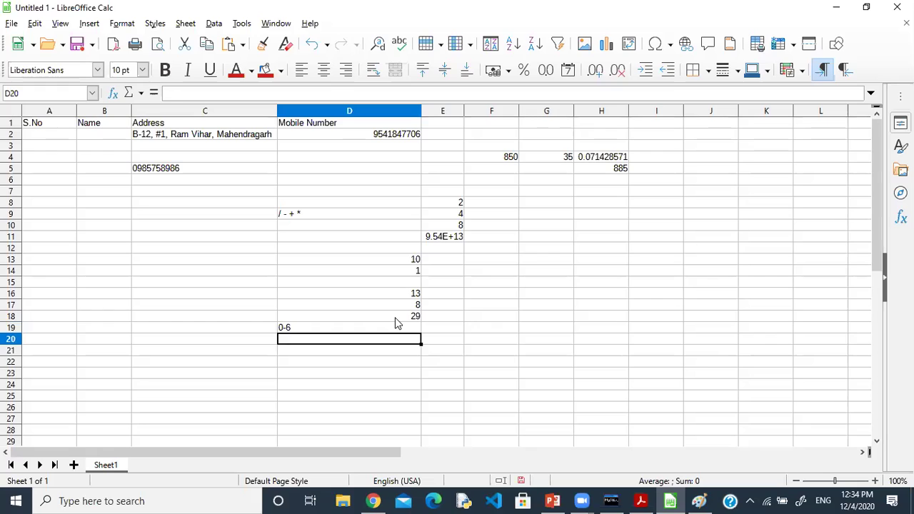
pyautogui.write('88/11')
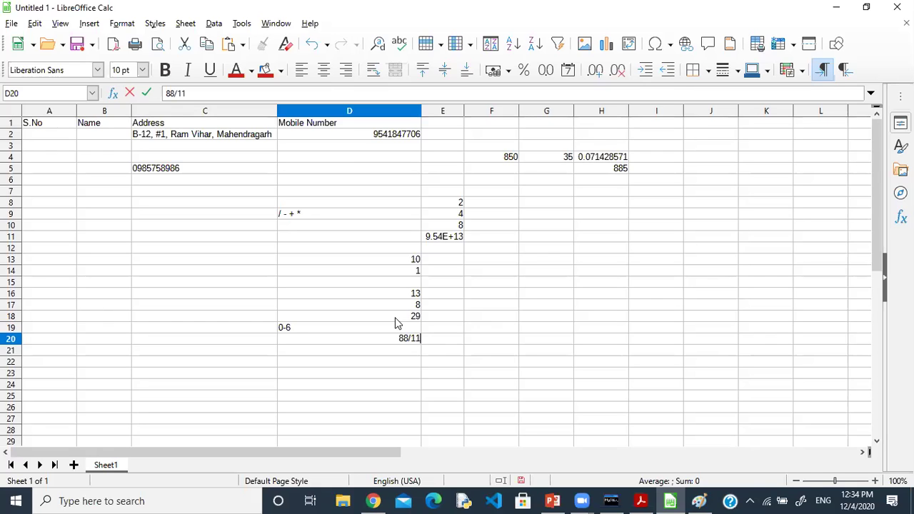
pyautogui.press('Return')
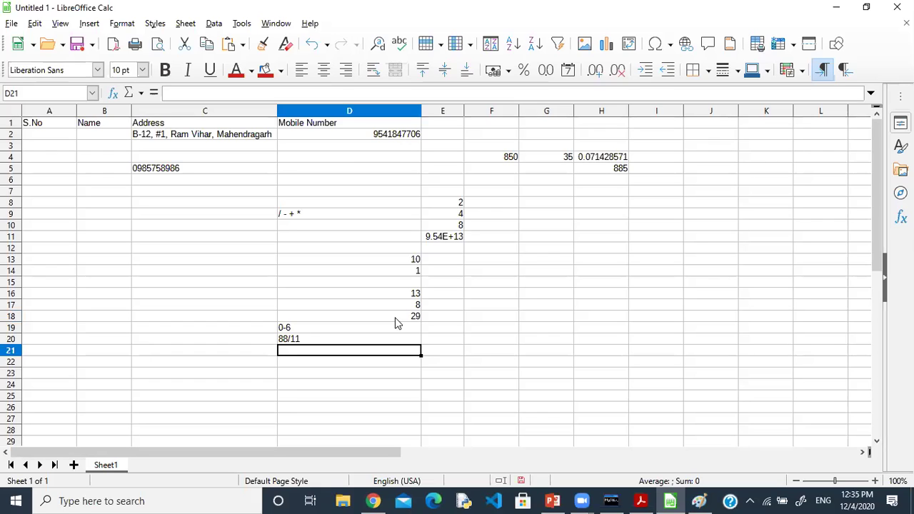
# Enter the formulas =0-6 in D21 and =88/11 in D22.
pyautogui.write('=')
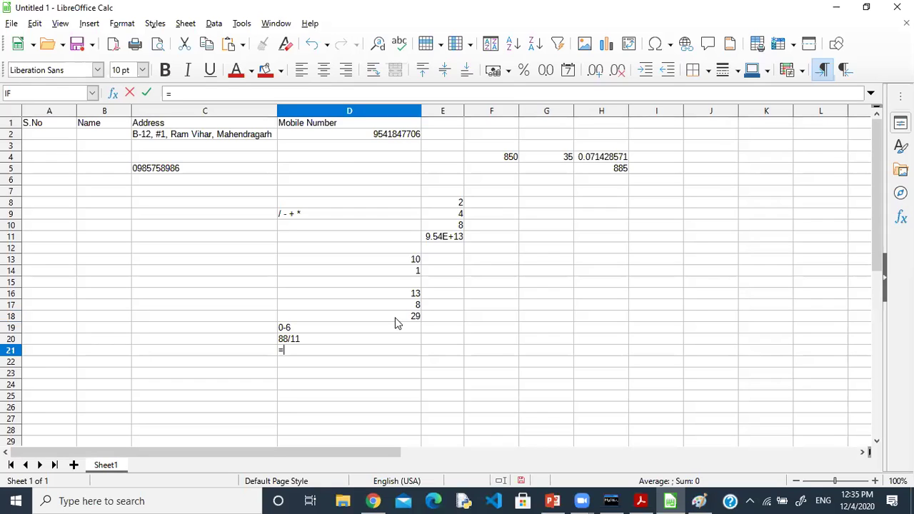
pyautogui.write('0-6')
pyautogui.press('Return')
pyautogui.write('=88/11')
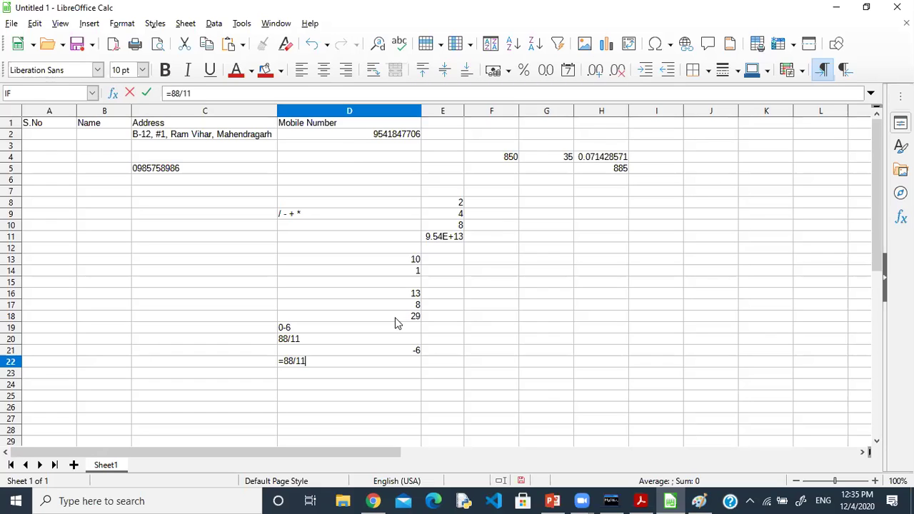
pyautogui.press('Return')
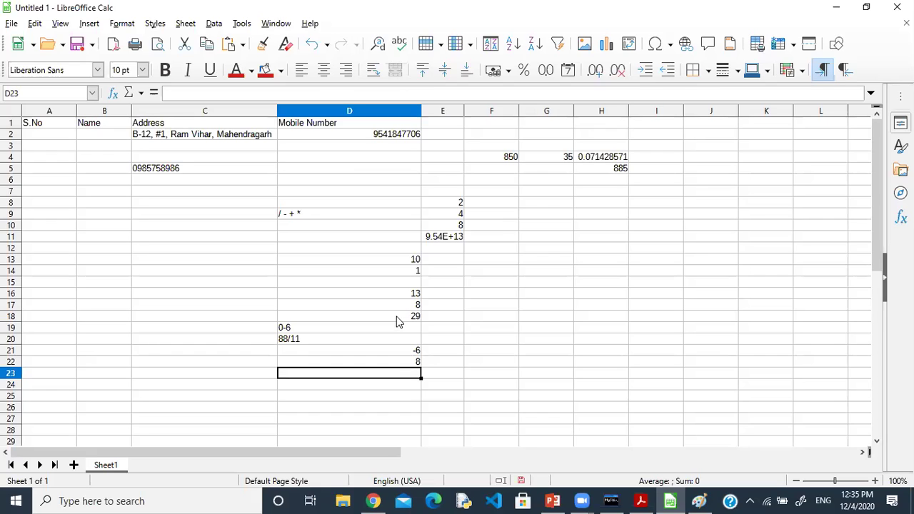
# Switch to the PDF and highlight the results - 6 and 54 in Table 4.1, plus blank spots in the Subtraction and Multiplication rows.
pyautogui.click(640, 500)
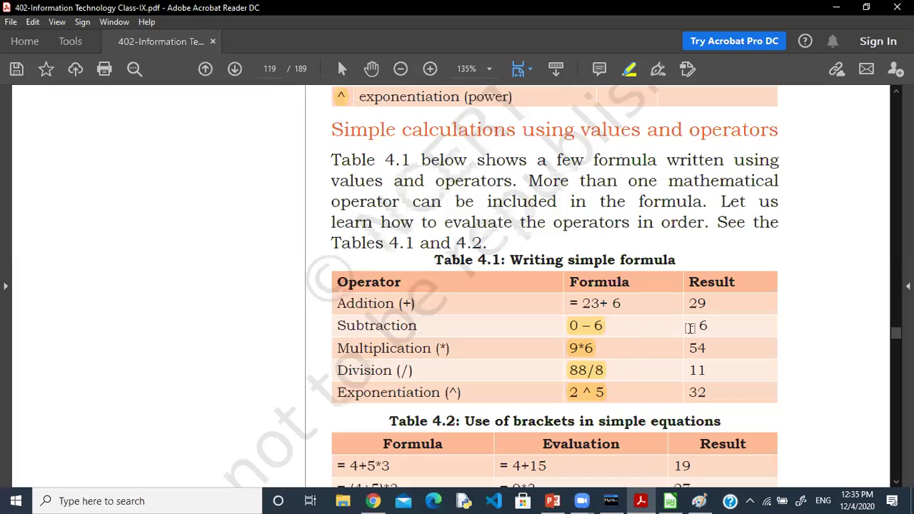
pyautogui.moveTo(687, 324); pyautogui.dragTo(713, 346)
pyautogui.click(710, 327)
pyautogui.click(713, 346)
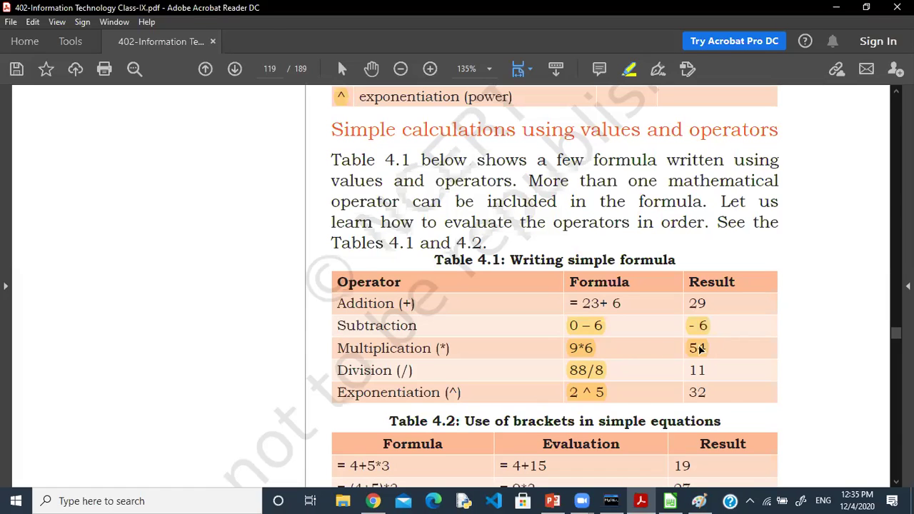
pyautogui.moveTo(504, 321)
pyautogui.mouseDown()
pyautogui.moveTo(527, 322)
pyautogui.moveTo(510, 344)
pyautogui.moveTo(521, 344)
pyautogui.mouseUp()
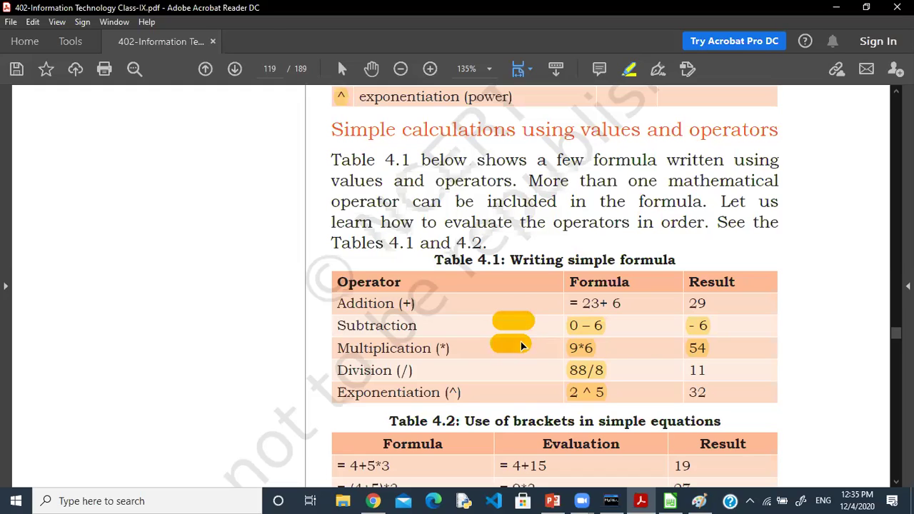